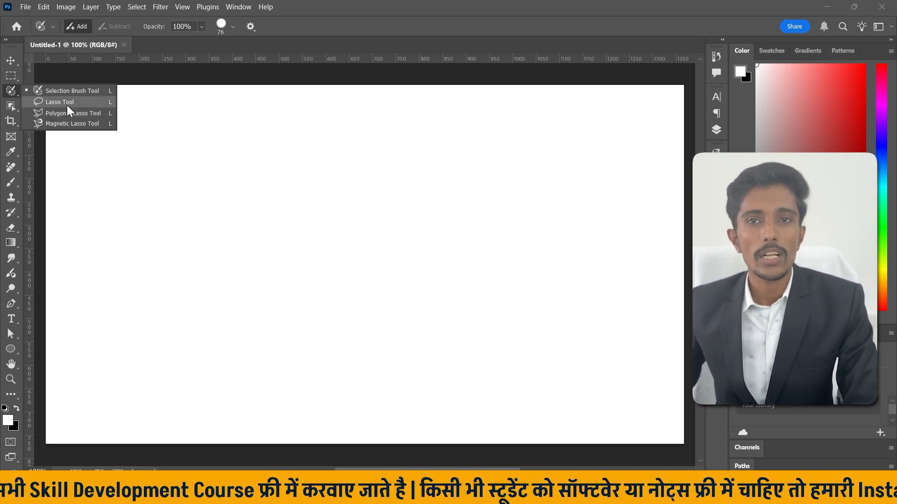
pyautogui.click(66, 102)
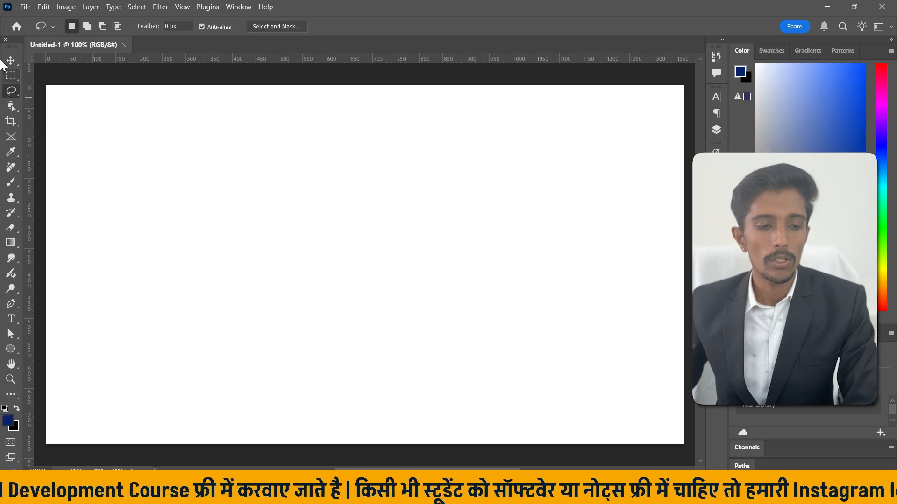
pyautogui.click(10, 61)
pyautogui.click(22, 9)
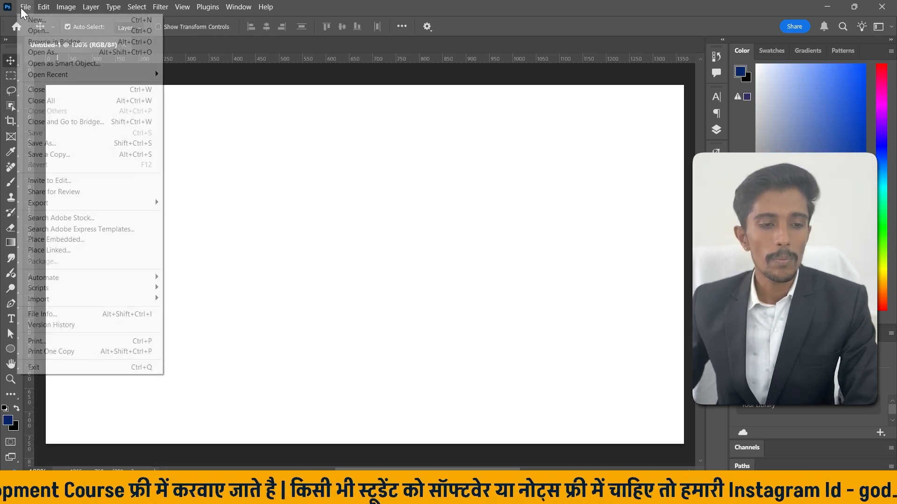
pyautogui.click(21, 7)
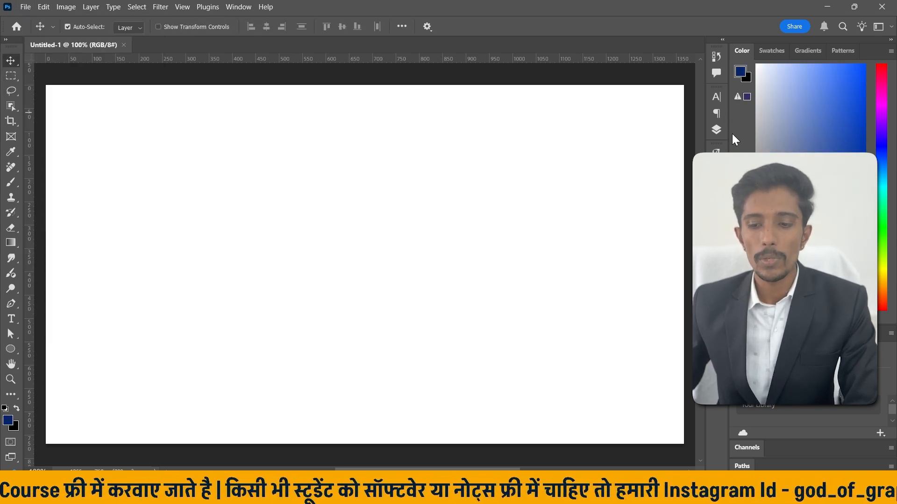
# Add a new blank layer above the Background layer
pyautogui.click(717, 131)
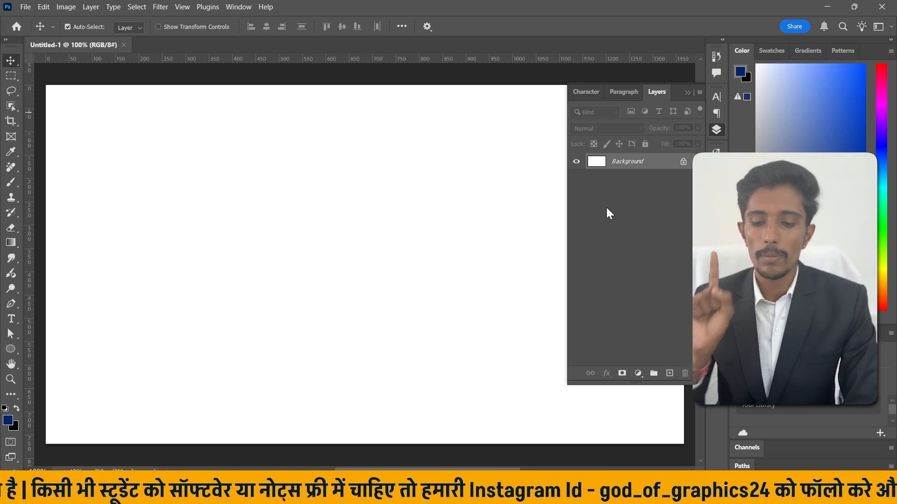
pyautogui.click(669, 373)
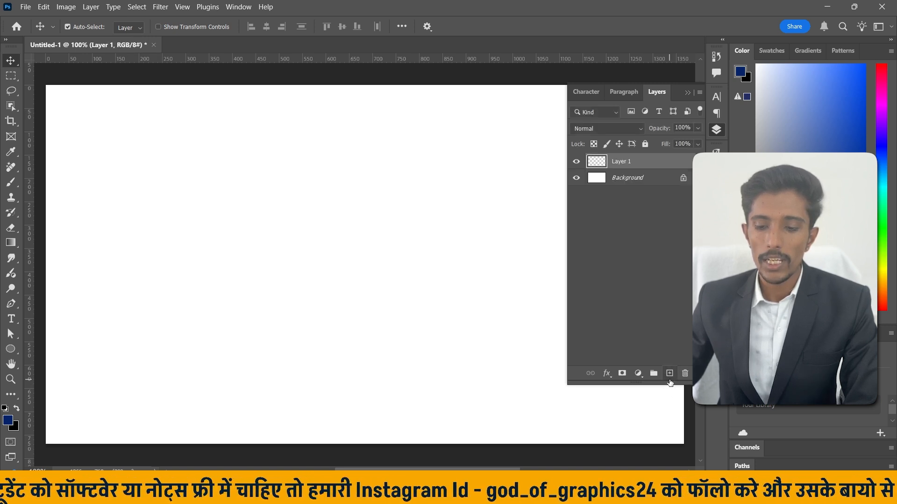
pyautogui.click(642, 279)
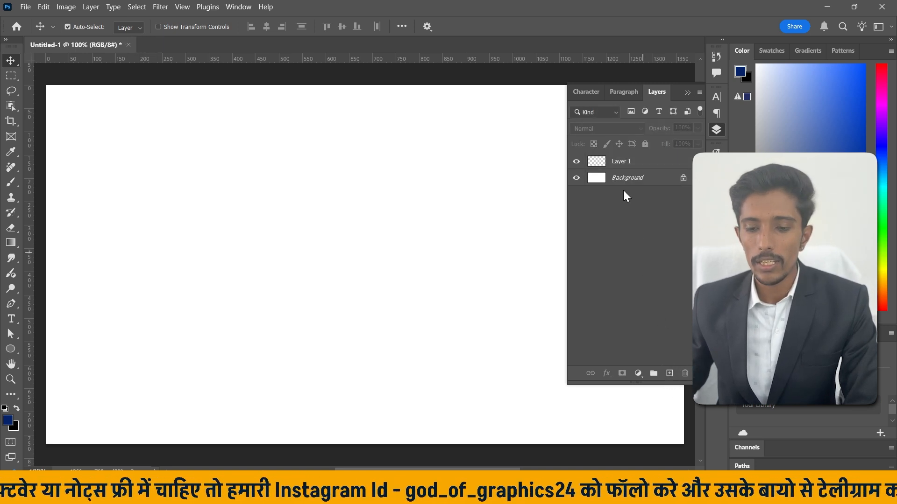
pyautogui.click(625, 163)
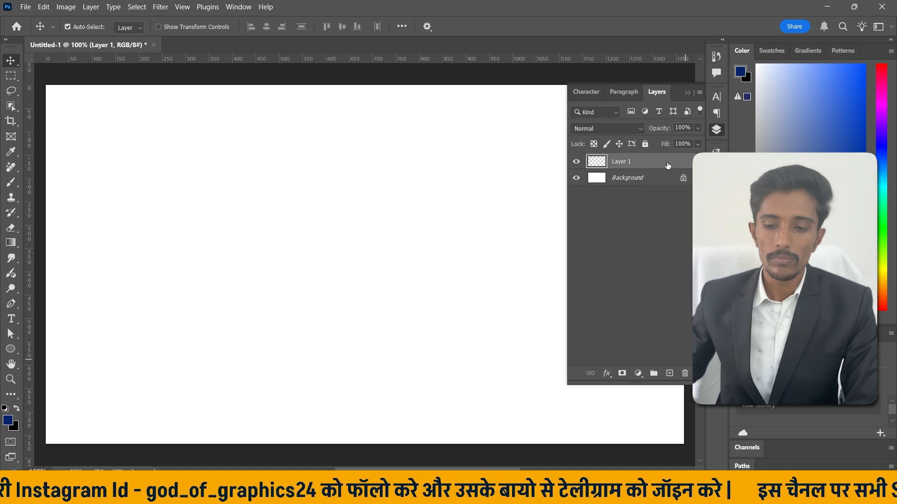
pyautogui.click(687, 93)
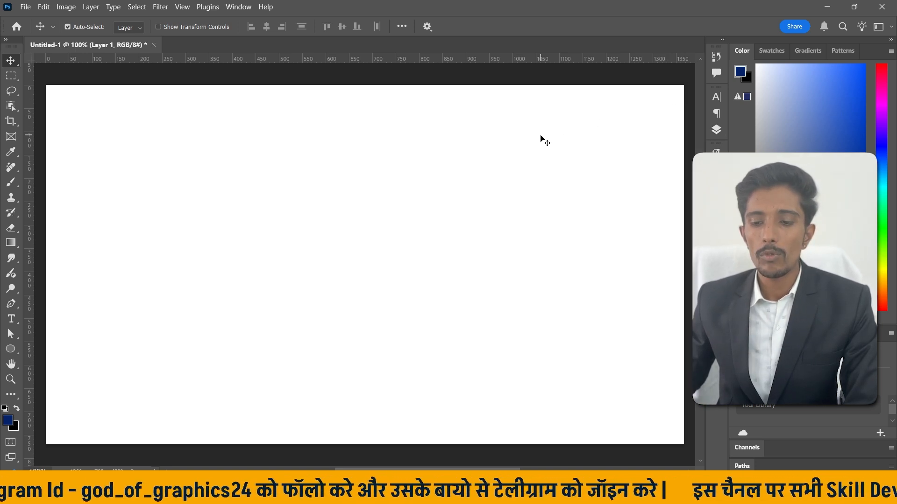
pyautogui.click(536, 139)
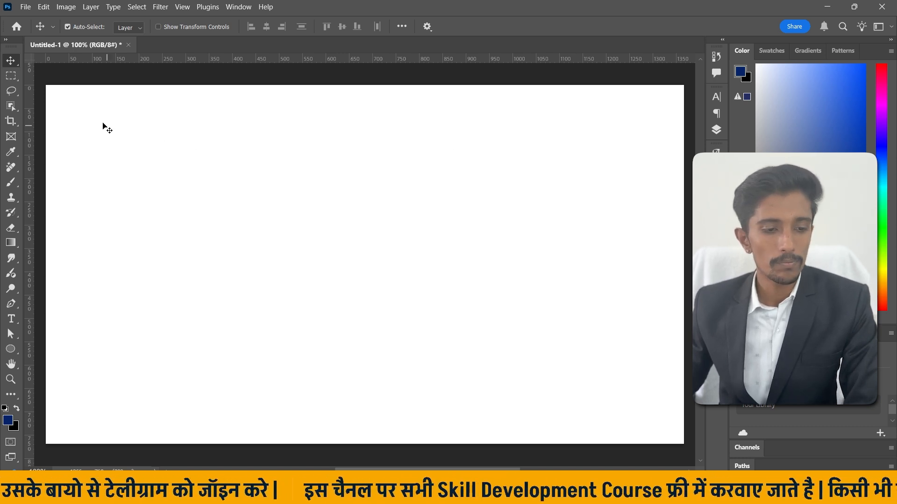
# Draw a large freehand, cloud-like selection across most of the canvas with the Lasso tool
pyautogui.rightClick(12, 90)
pyautogui.click(71, 103)
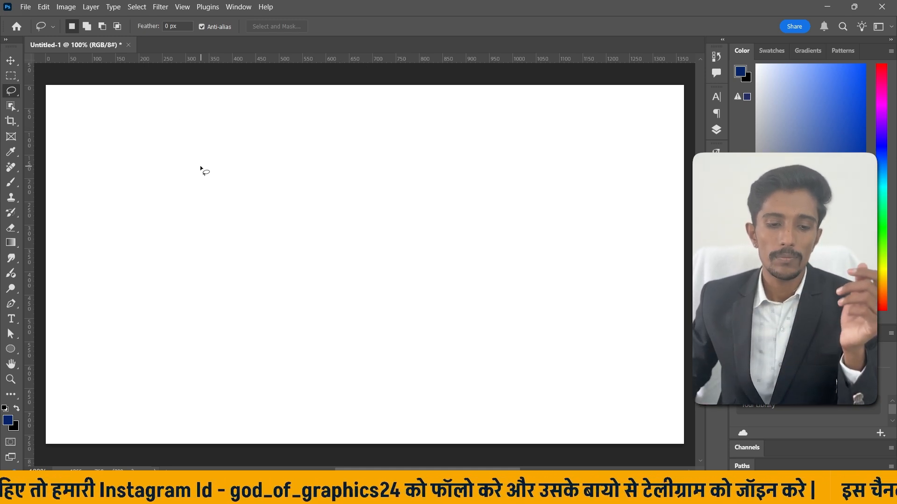
pyautogui.moveTo(151, 215)
pyautogui.mouseDown()
pyautogui.moveTo(255, 134)
pyautogui.moveTo(319, 136)
pyautogui.moveTo(479, 199)
pyautogui.moveTo(491, 320)
pyautogui.moveTo(417, 446)
pyautogui.moveTo(422, 424)
pyautogui.moveTo(197, 359)
pyautogui.moveTo(108, 412)
pyautogui.moveTo(214, 326)
pyautogui.moveTo(145, 215)
pyautogui.mouseUp()
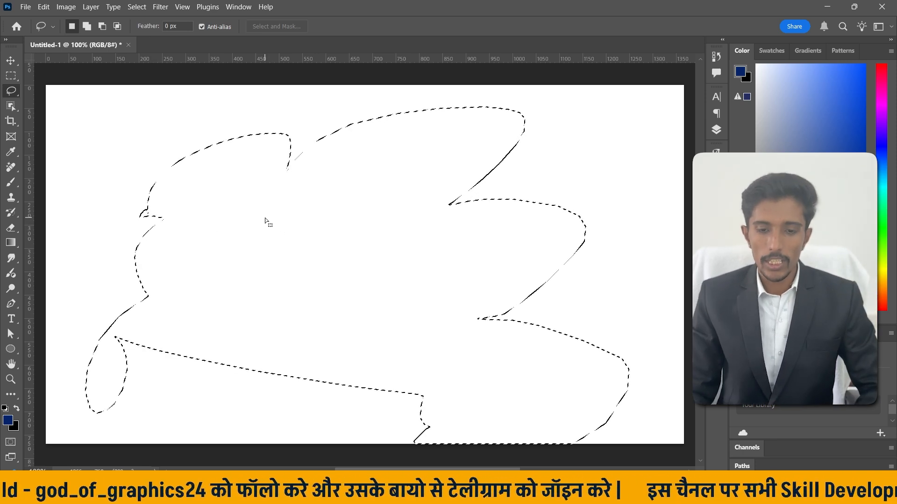
# Merge Layer 1 down into the Background and fill the lasso selection with the dark blue foreground colour
pyautogui.click(716, 130)
pyautogui.click(649, 161)
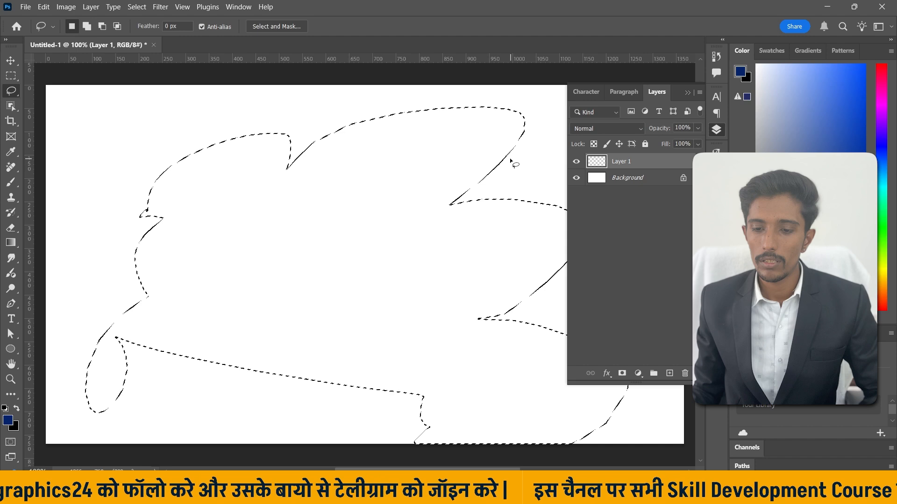
pyautogui.click(688, 93)
pyautogui.hotkey('ctrl', 'e')
pyautogui.hotkey('alt', 'BackSpace')
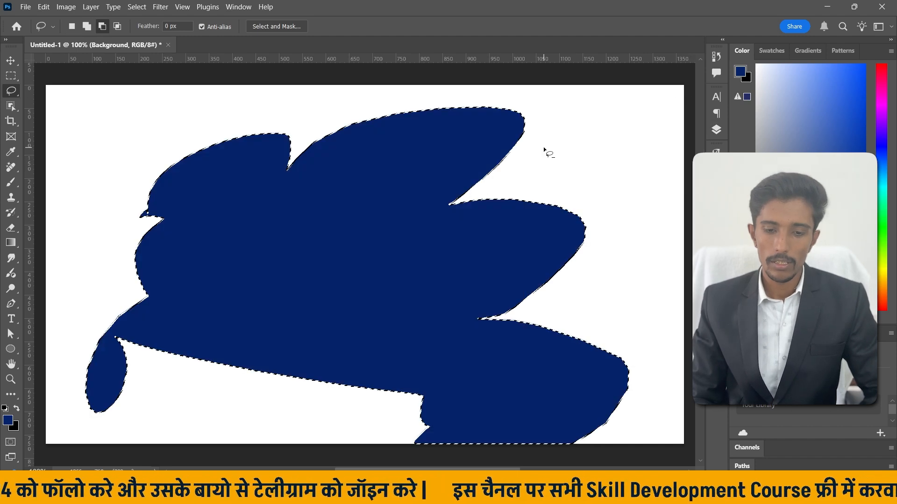
# Undo the blue fill of the freehand shape and clear its selection
pyautogui.press('Delete')
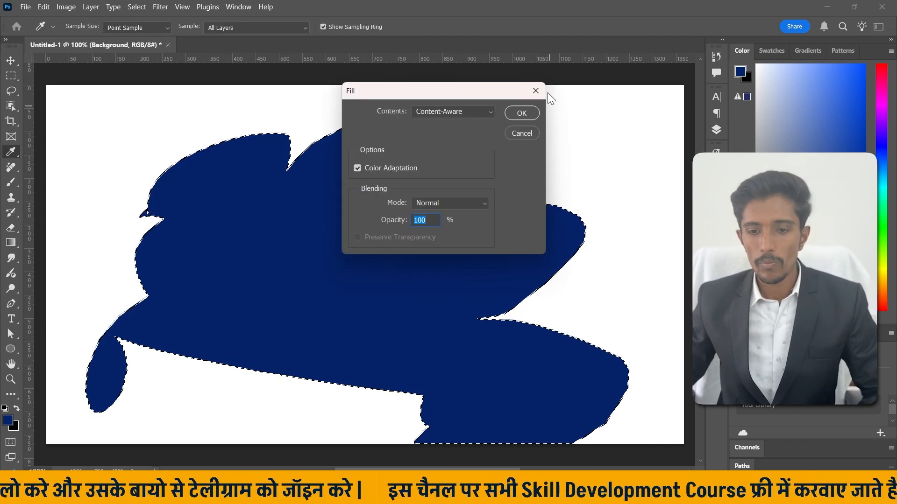
pyautogui.press('Escape')
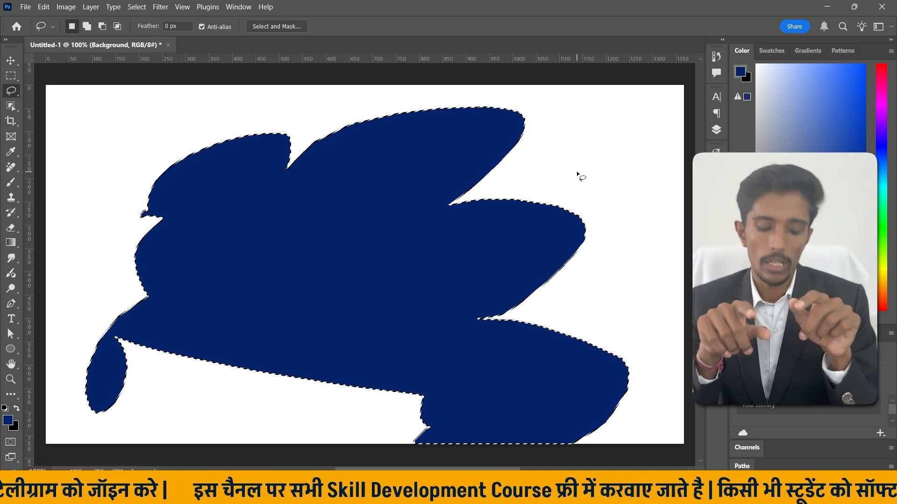
pyautogui.press('z')
pyautogui.hotkey('ctrl', 'z')
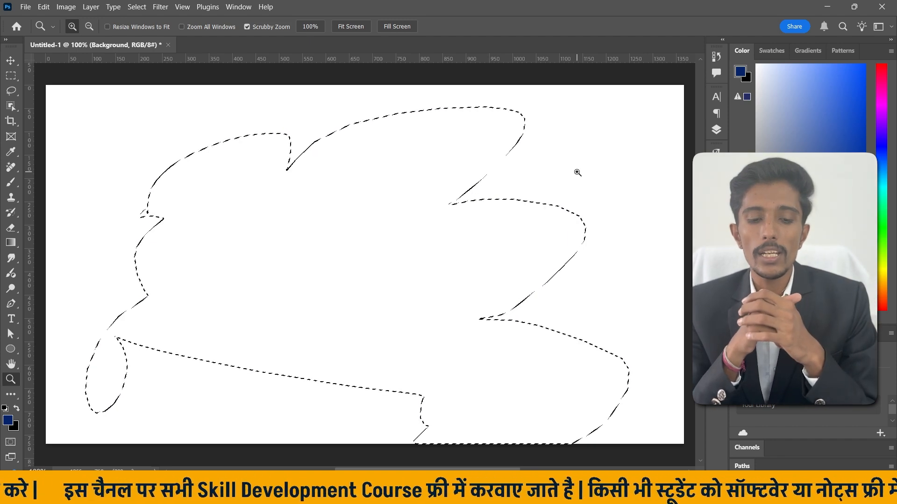
pyautogui.hotkey('ctrl', 'd')
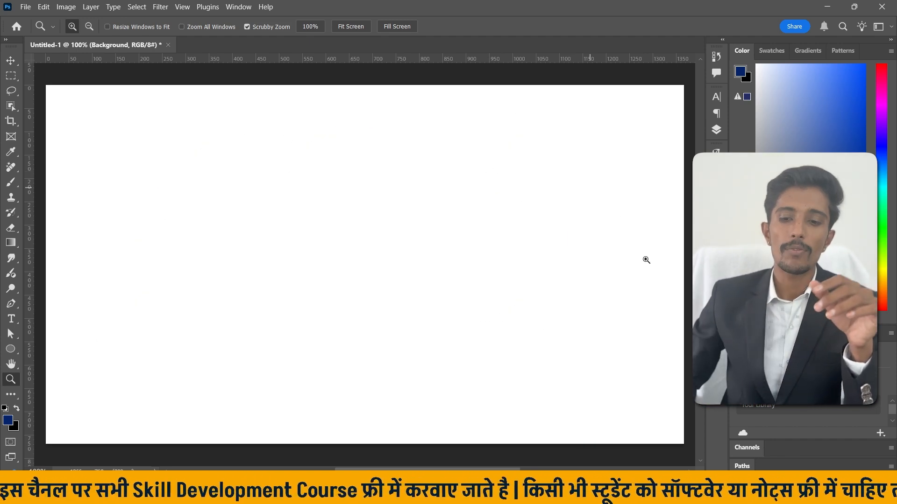
# Draw another freehand lasso outline with sweeping curves over the blank canvas and deselect it
pyautogui.click(11, 91)
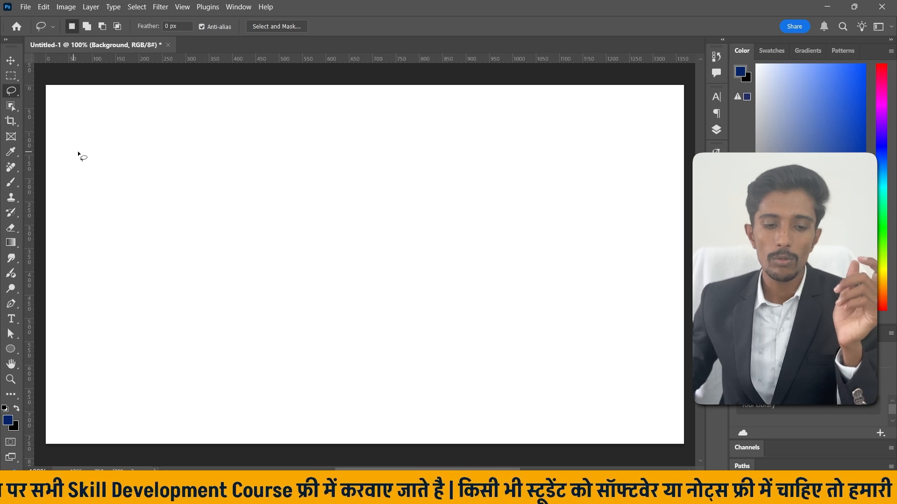
pyautogui.moveTo(74, 151)
pyautogui.mouseDown()
pyautogui.moveTo(526, 111)
pyautogui.moveTo(296, 231)
pyautogui.moveTo(363, 198)
pyautogui.moveTo(331, 214)
pyautogui.moveTo(537, 306)
pyautogui.moveTo(416, 368)
pyautogui.moveTo(255, 373)
pyautogui.moveTo(213, 263)
pyautogui.moveTo(56, 183)
pyautogui.moveTo(78, 151)
pyautogui.mouseUp()
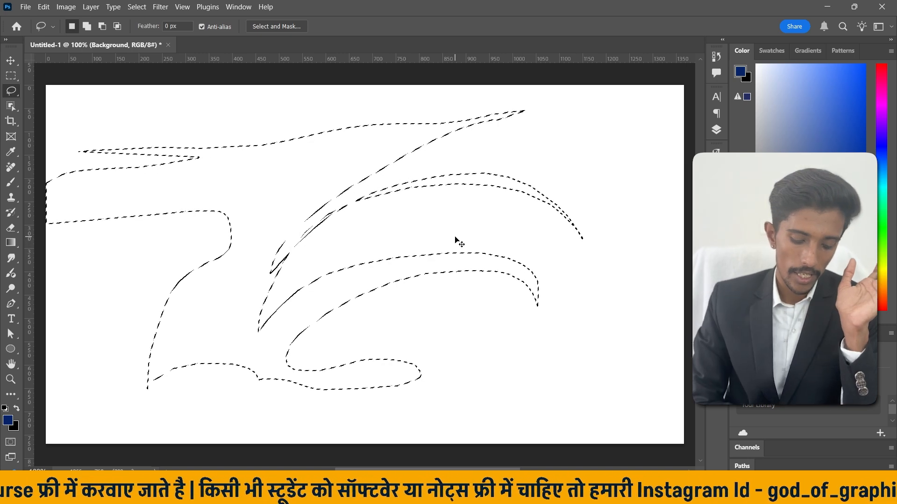
pyautogui.hotkey('ctrl', 'd')
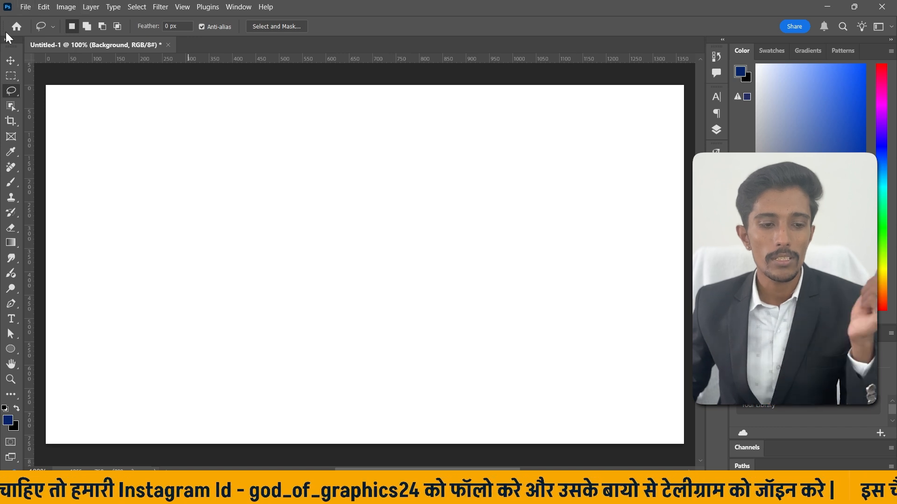
# Open the photo "WhatsApp Image 2025-06-13 at 5.37.24 PM (1)" from the Downloads folder and enlarge its view with the Lasso tool active
pyautogui.rightClick(14, 91)
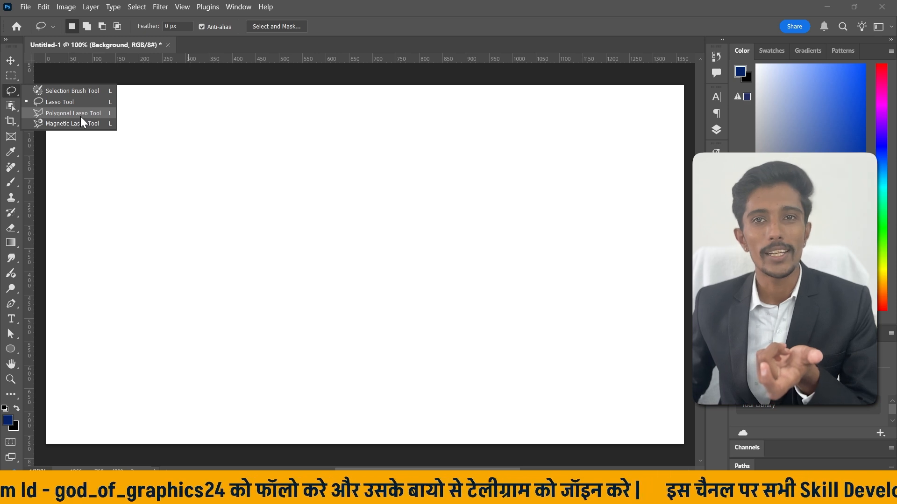
pyautogui.click(71, 102)
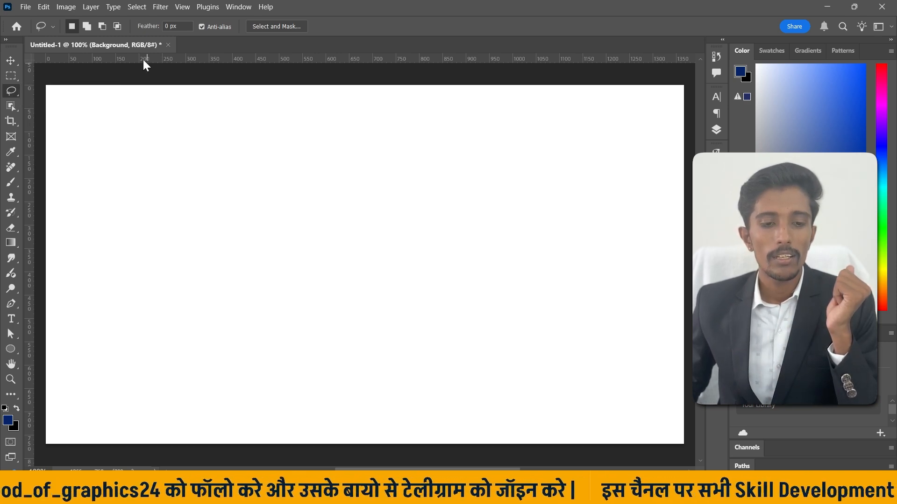
pyautogui.click(45, 7)
pyautogui.moveTo(25, 7)
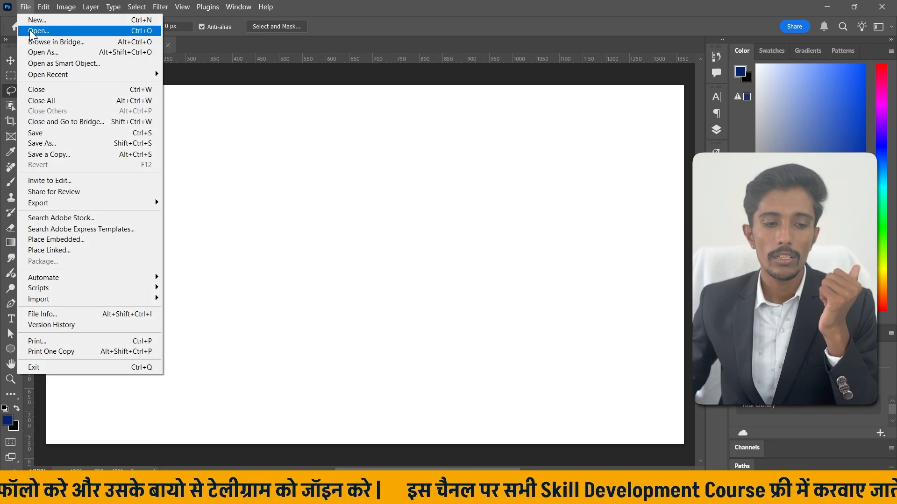
pyautogui.click(31, 31)
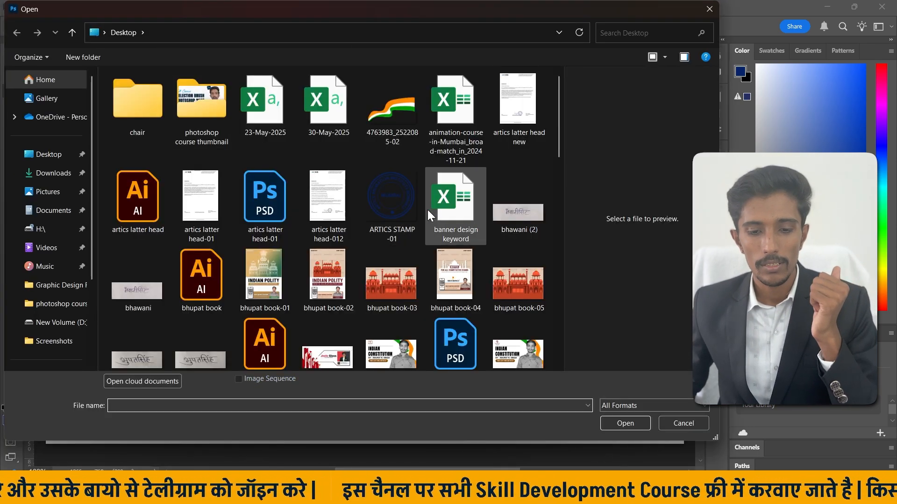
pyautogui.scroll(-5, 427, 209)
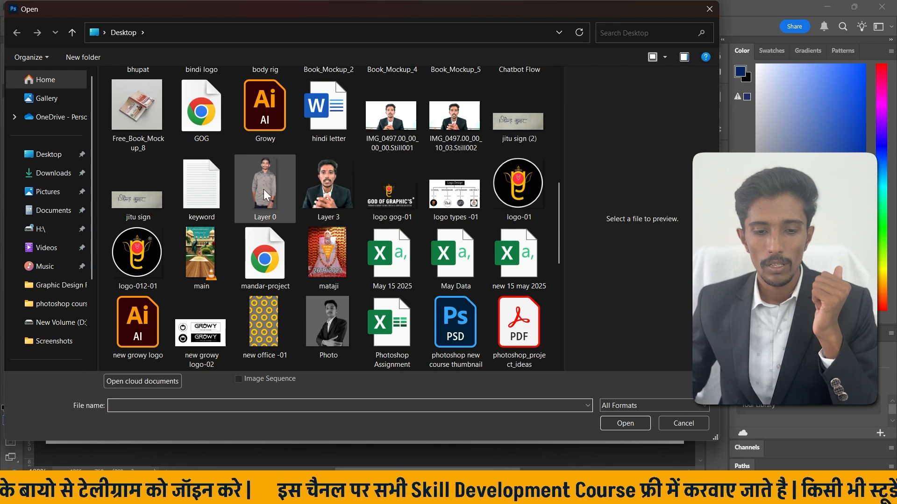
pyautogui.scroll(-6, 271, 196)
pyautogui.scroll(2, 339, 215)
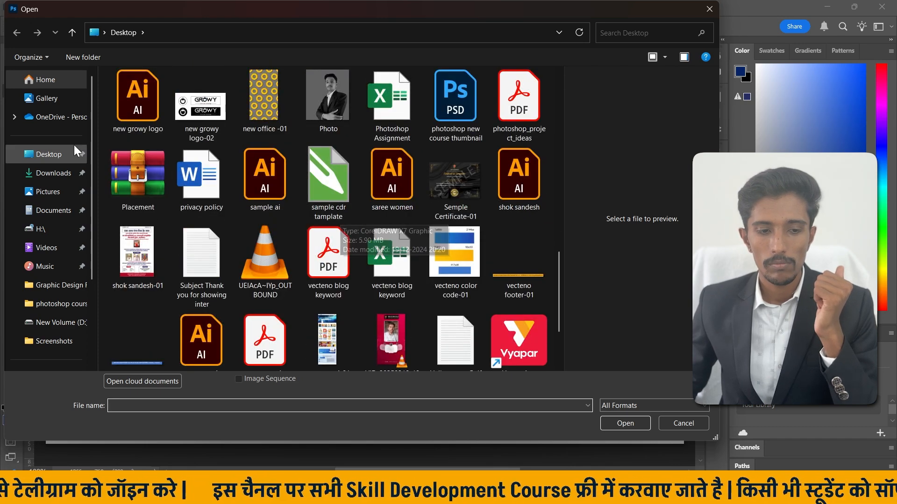
pyautogui.click(53, 173)
pyautogui.scroll(-3, 219, 204)
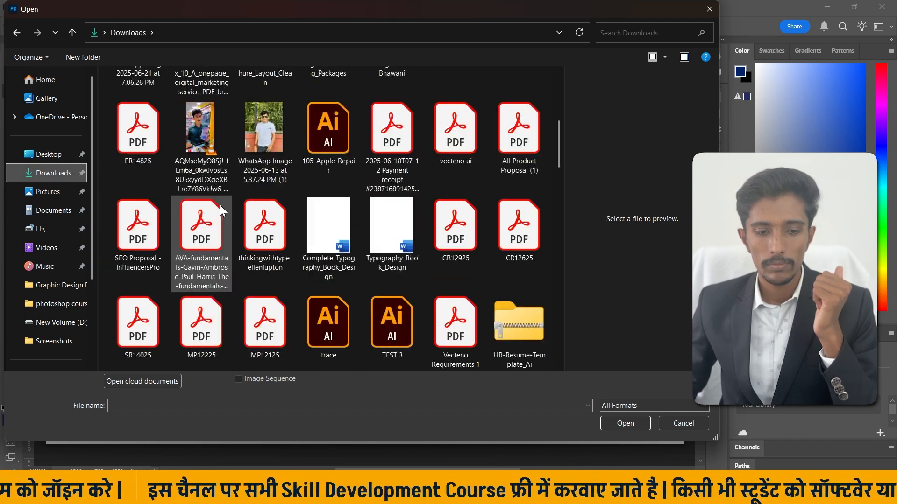
pyautogui.click(265, 143)
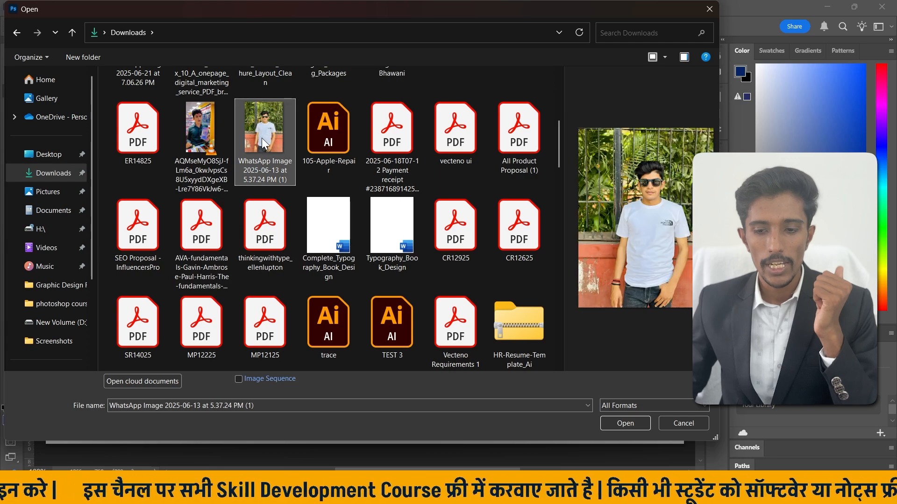
pyautogui.click(625, 424)
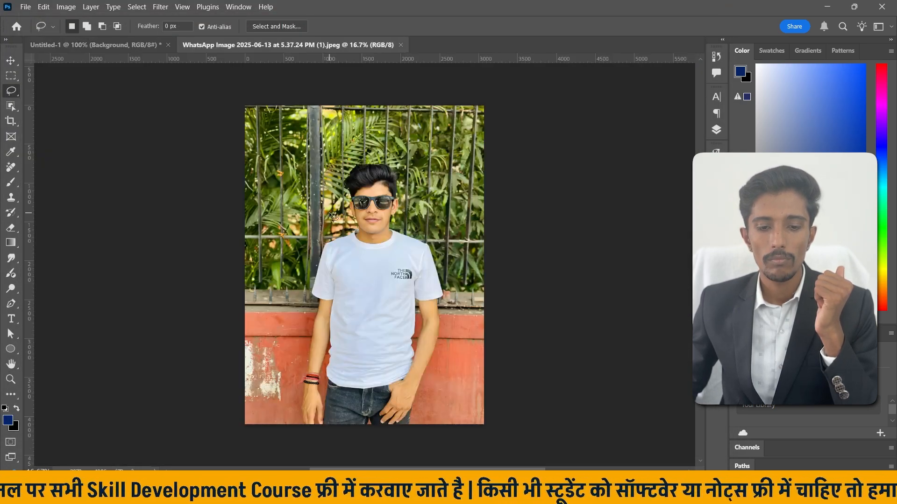
pyautogui.hotkey('ctrl', '0')
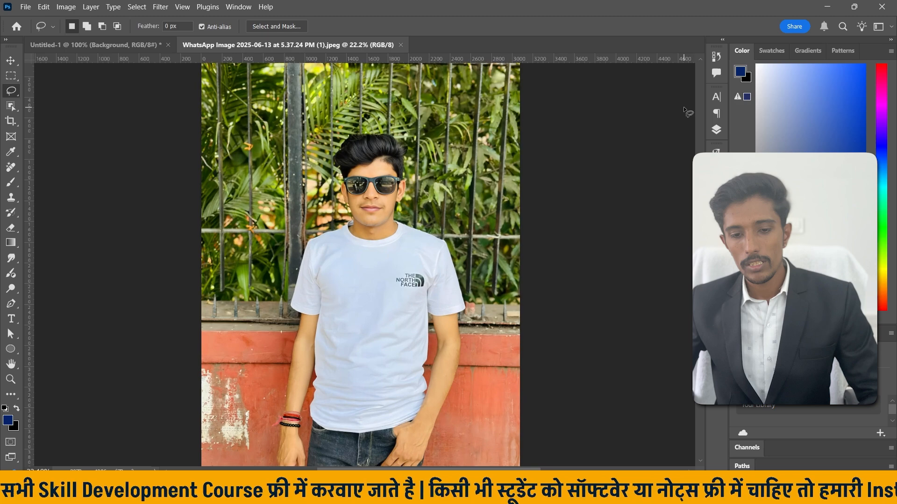
# Convert the photo's locked Background into a normal layer, switching its full lock on and off again
pyautogui.click(721, 131)
pyautogui.click(688, 166)
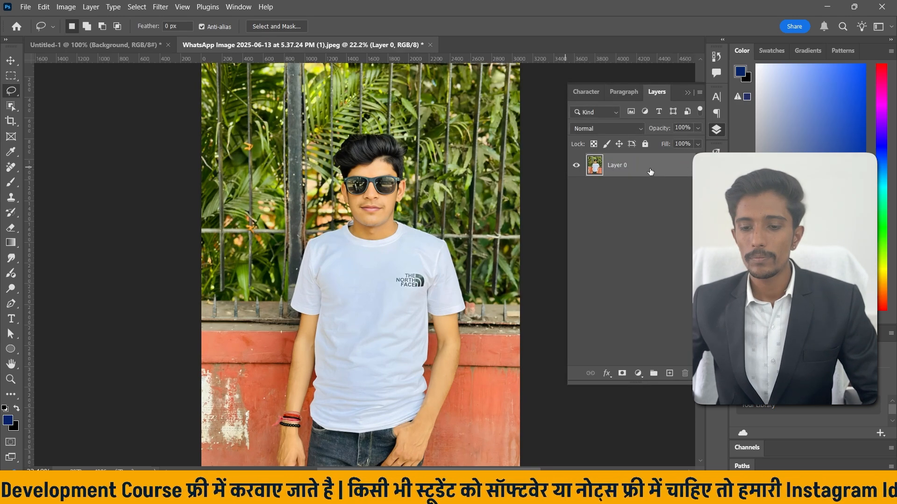
pyautogui.click(645, 144)
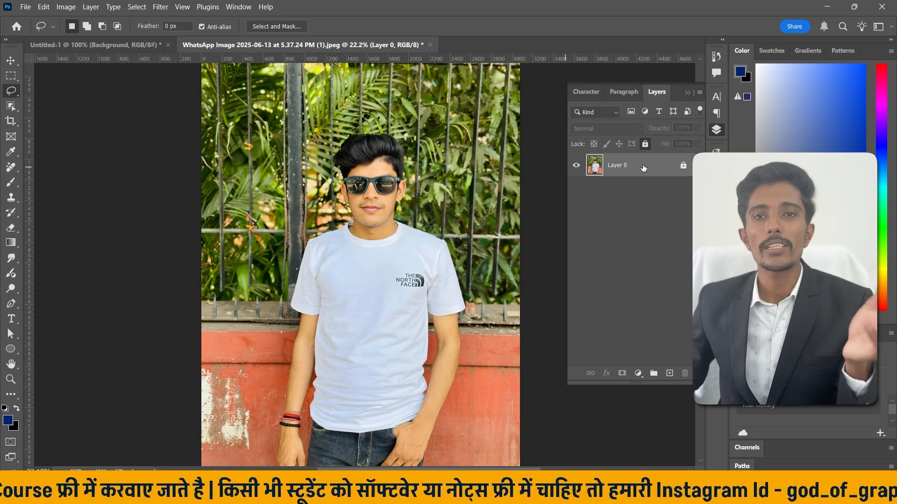
pyautogui.click(684, 166)
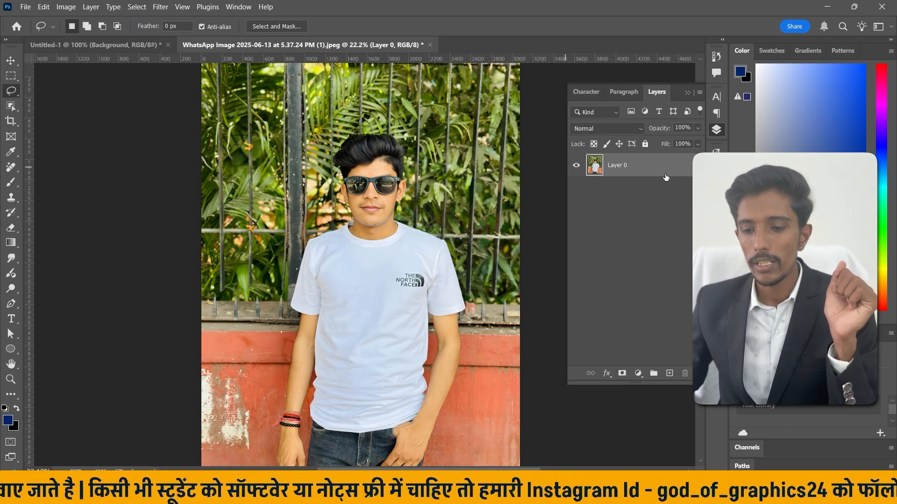
# Duplicate the photo layer and hide the original Layer 0 beneath the copy
pyautogui.moveTo(665, 177); pyautogui.dragTo(671, 373)
pyautogui.click(593, 191)
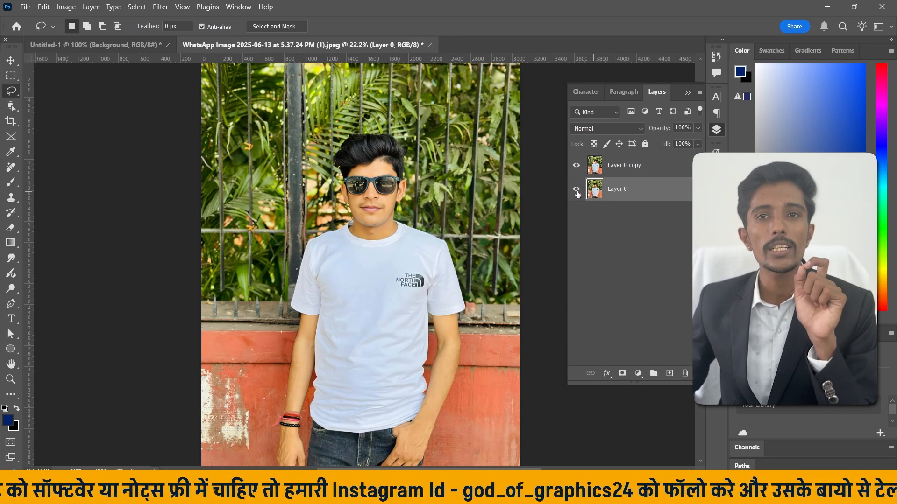
pyautogui.click(577, 191)
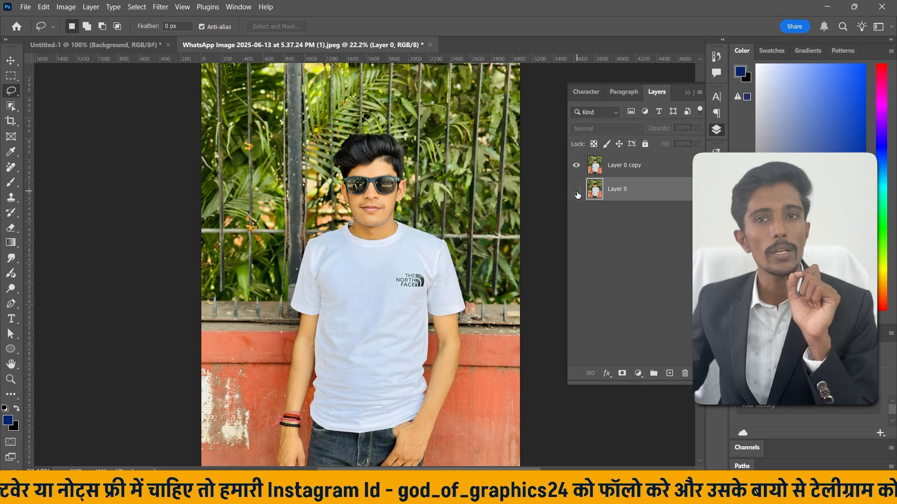
# On Layer 0 copy, draw a loose freehand lasso selection around the man, from the photo's lower edge up around his head and back
pyautogui.click(617, 167)
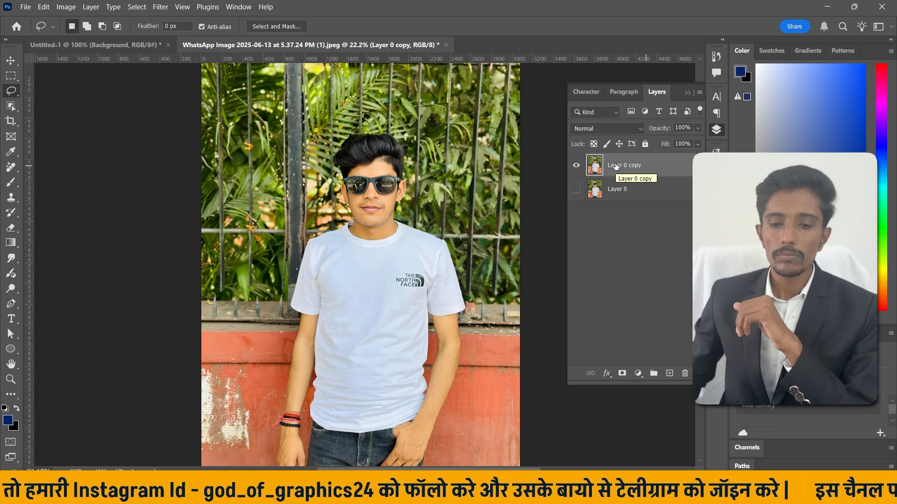
pyautogui.scroll(-2, 382, 318)
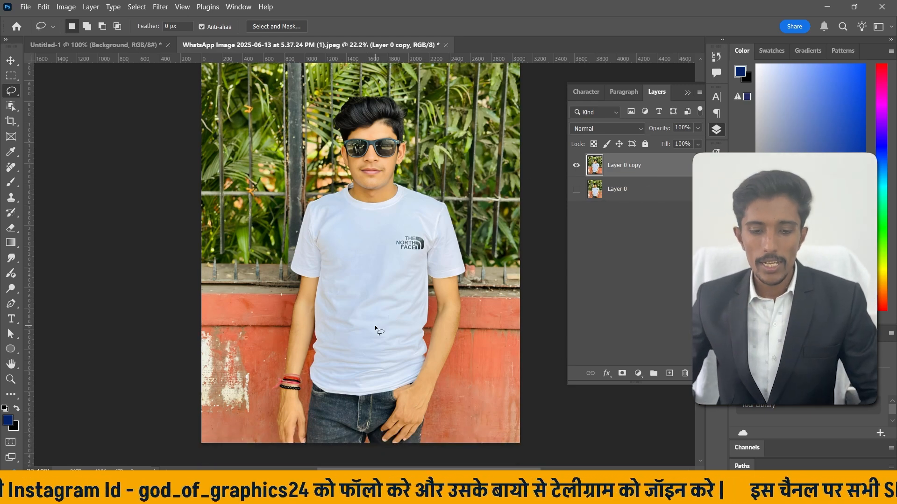
pyautogui.scroll(3, 436, 161)
pyautogui.scroll(-2, 327, 151)
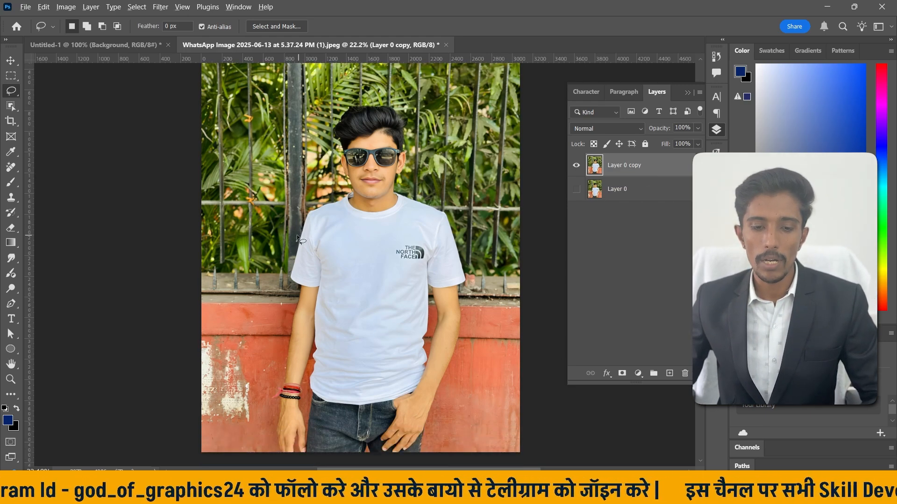
pyautogui.scroll(-1, 297, 237)
pyautogui.scroll(1, 298, 337)
pyautogui.scroll(-1, 282, 340)
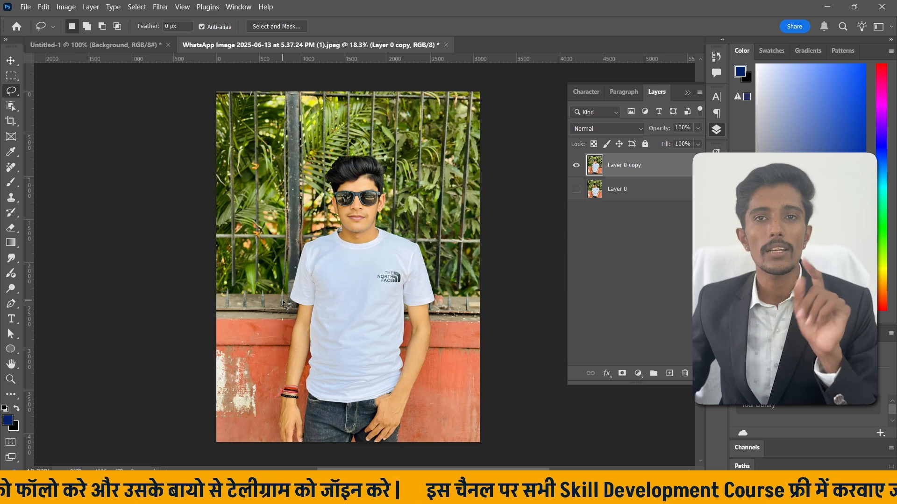
pyautogui.scroll(1, 269, 338)
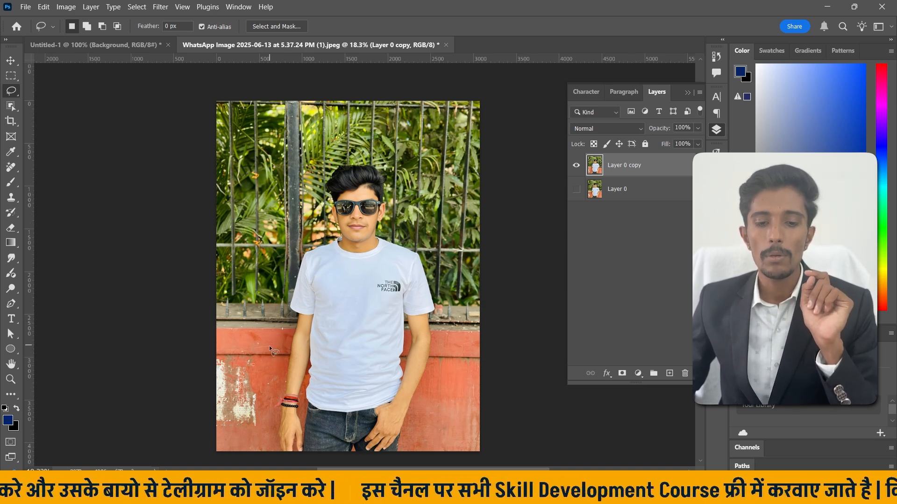
pyautogui.scroll(-1, 270, 348)
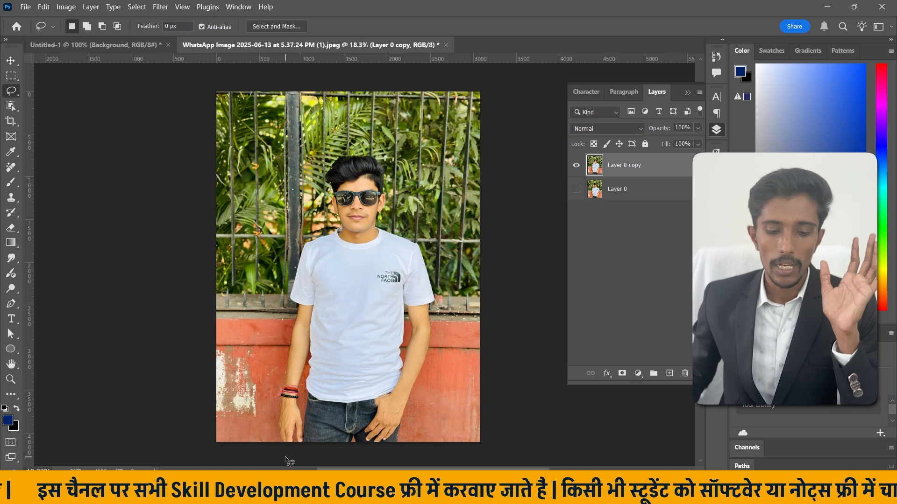
pyautogui.moveTo(278, 446)
pyautogui.mouseDown()
pyautogui.moveTo(289, 322)
pyautogui.moveTo(284, 267)
pyautogui.moveTo(330, 217)
pyautogui.moveTo(322, 164)
pyautogui.moveTo(341, 150)
pyautogui.moveTo(380, 149)
pyautogui.moveTo(389, 214)
pyautogui.moveTo(421, 248)
pyautogui.moveTo(437, 289)
pyautogui.moveTo(440, 343)
pyautogui.moveTo(406, 442)
pyautogui.moveTo(312, 445)
pyautogui.mouseUp()
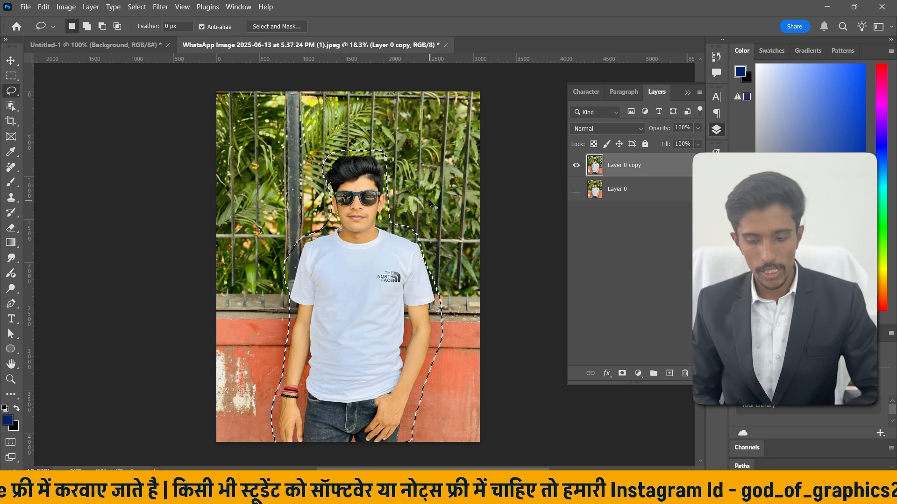
# Copy the selected man to a new layer and hide Layer 0 copy to isolate the cutout
pyautogui.hotkey('ctrl', 'j')
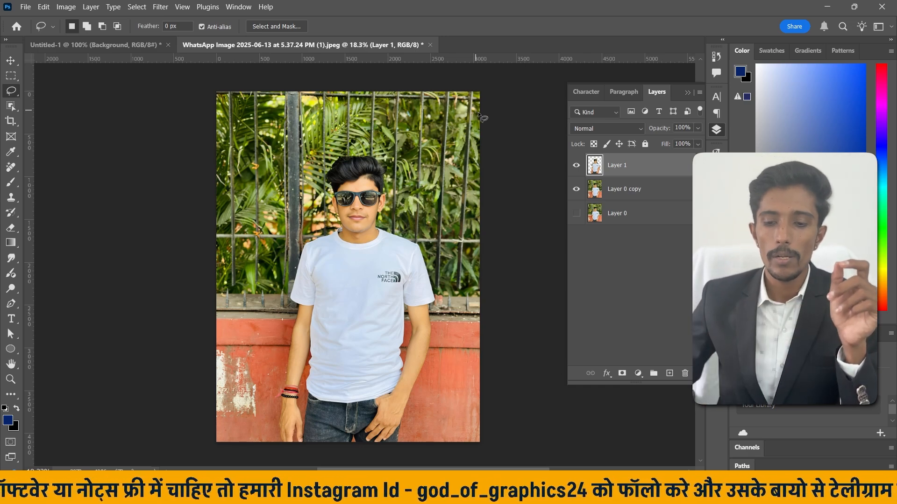
pyautogui.click(576, 189)
# Show Layer 0 copy again and move the cutout sideways so it stands to the right of the original man
pyautogui.click(10, 60)
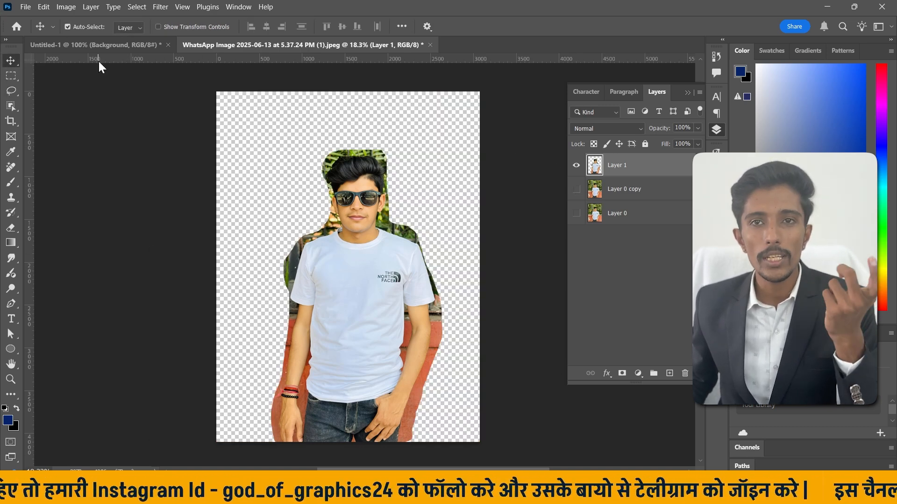
pyautogui.click(578, 188)
pyautogui.click(452, 191)
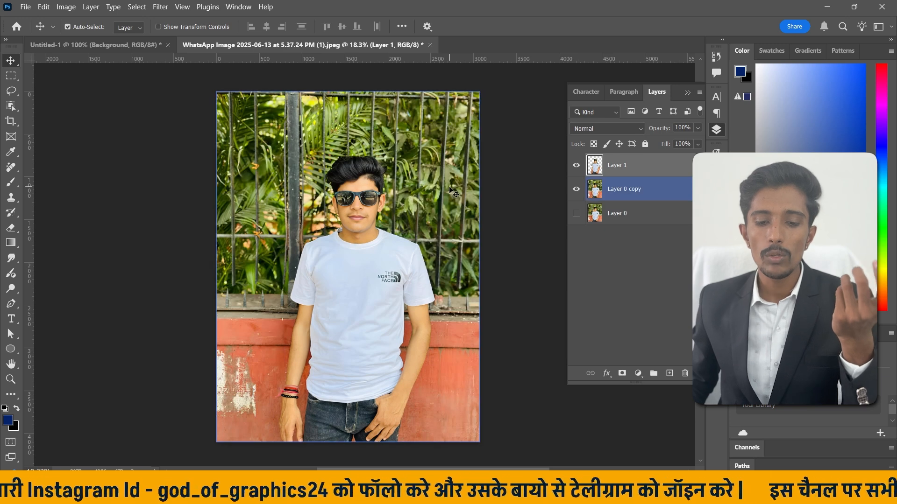
pyautogui.moveTo(334, 282); pyautogui.dragTo(402, 288)
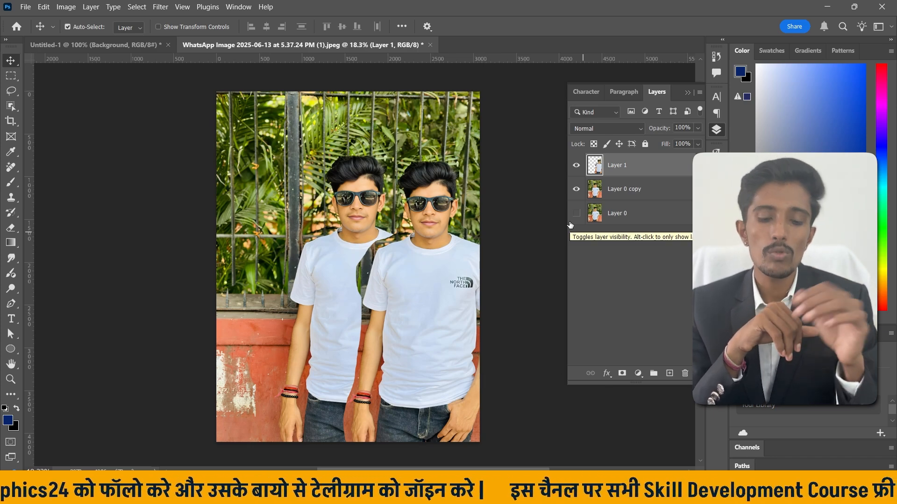
# Undo the cutout's move and delete the cutout layer, keeping Layer 0 copy visible
pyautogui.hotkey('ctrl', 'z')
pyautogui.hotkey('ctrl', 'z')
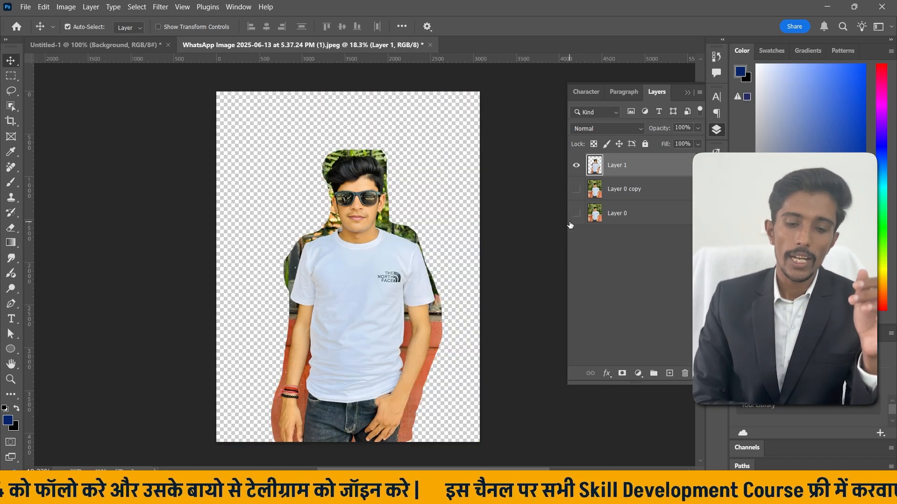
pyautogui.hotkey('ctrl', 'shift', 'z')
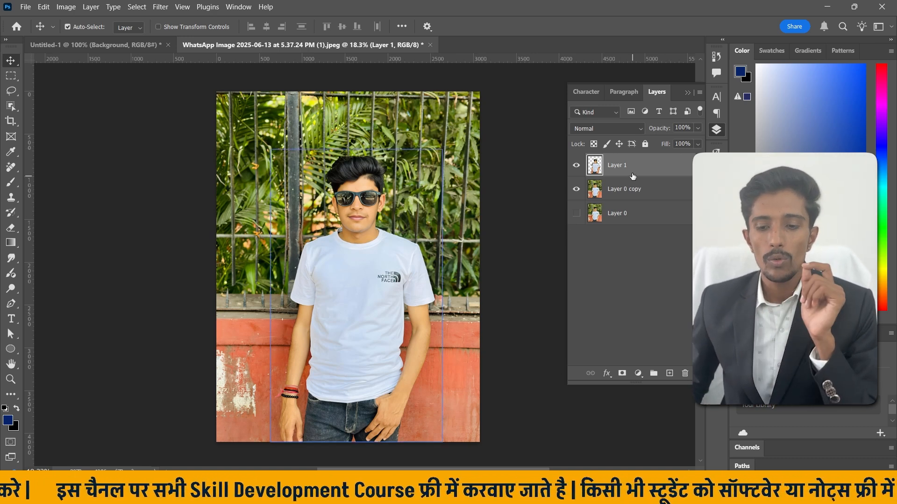
pyautogui.press('Delete')
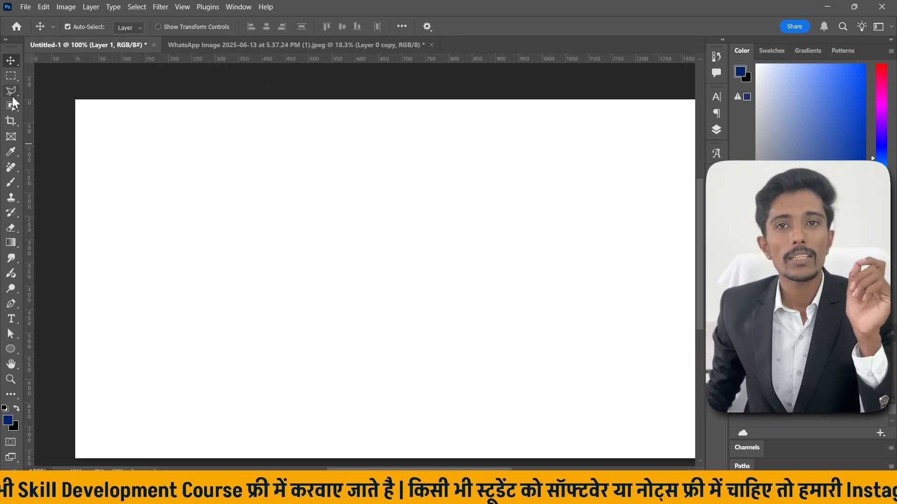
# With the Polygonal Lasso tool, draw a closed irregular straight-sided selection on the blank Untitled-1 canvas and deselect it
pyautogui.click(12, 97)
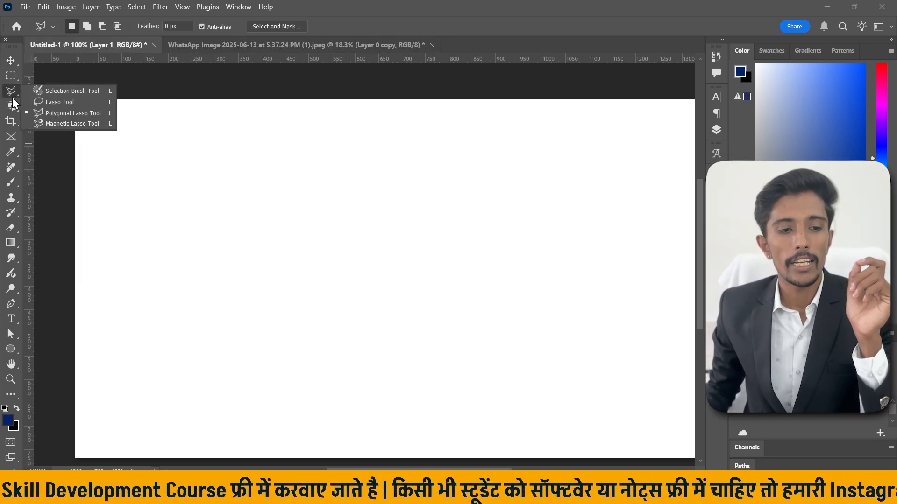
pyautogui.click(78, 113)
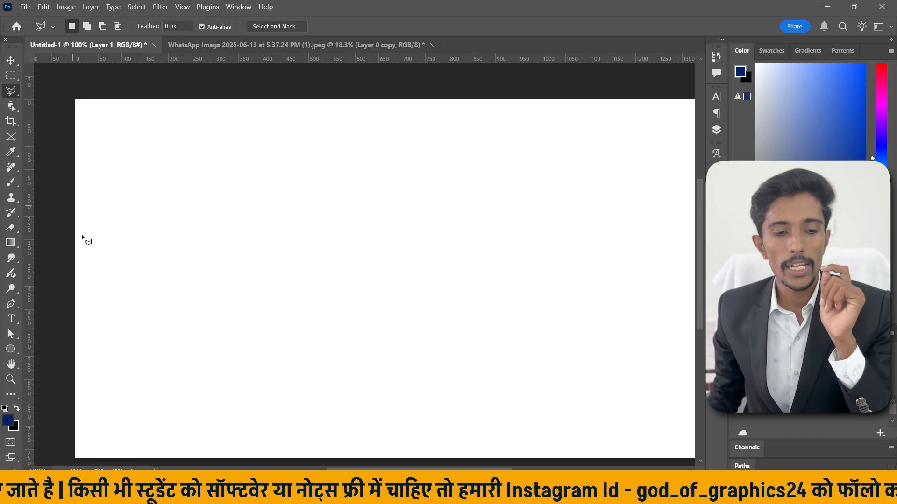
pyautogui.click(134, 223)
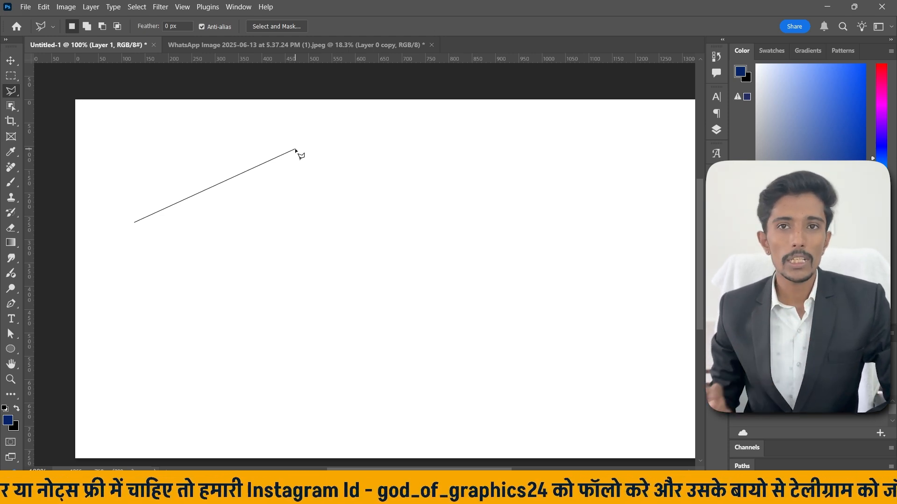
pyautogui.click(296, 144)
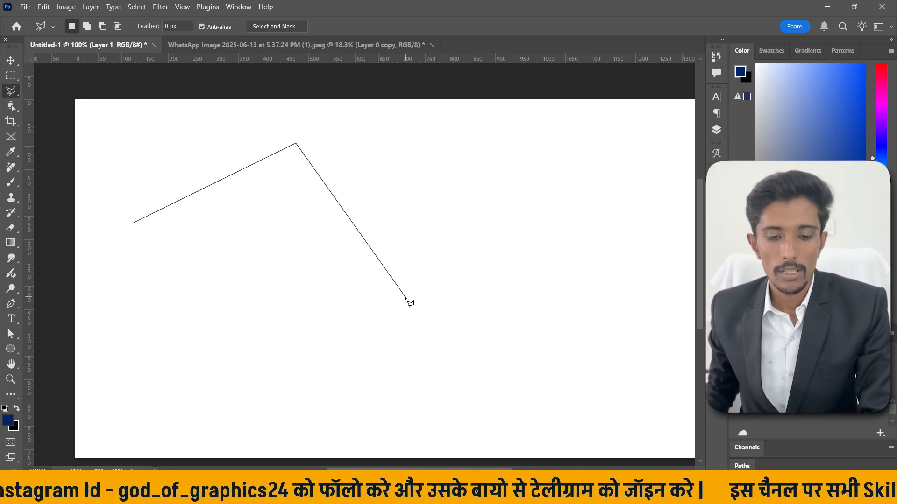
pyautogui.click(446, 160)
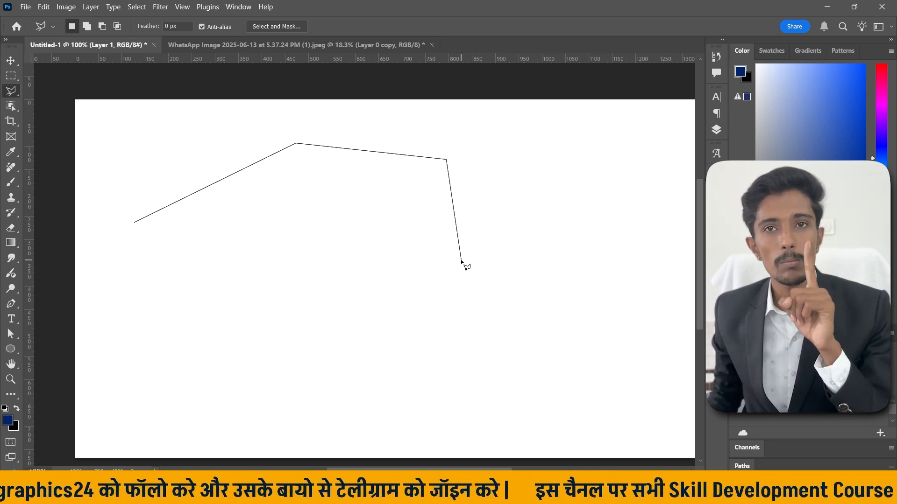
pyautogui.click(461, 259)
pyautogui.click(300, 354)
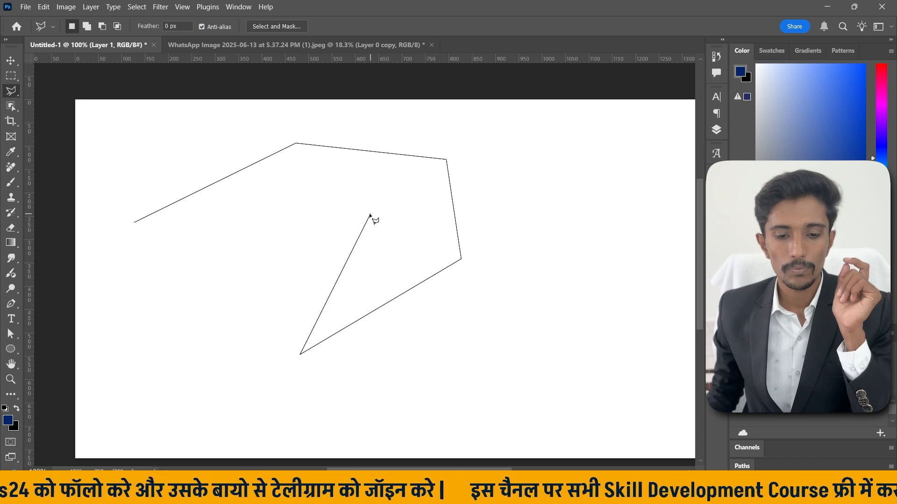
pyautogui.click(369, 214)
pyautogui.click(248, 200)
pyautogui.click(207, 284)
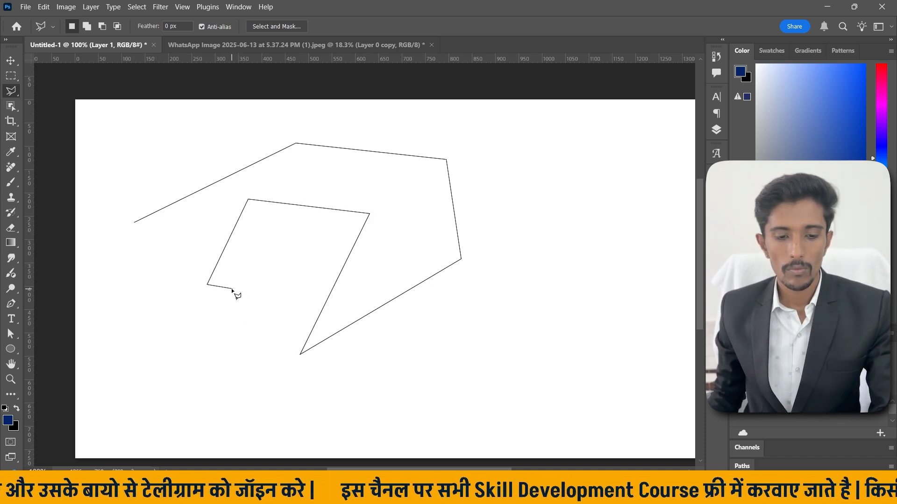
pyautogui.click(185, 301)
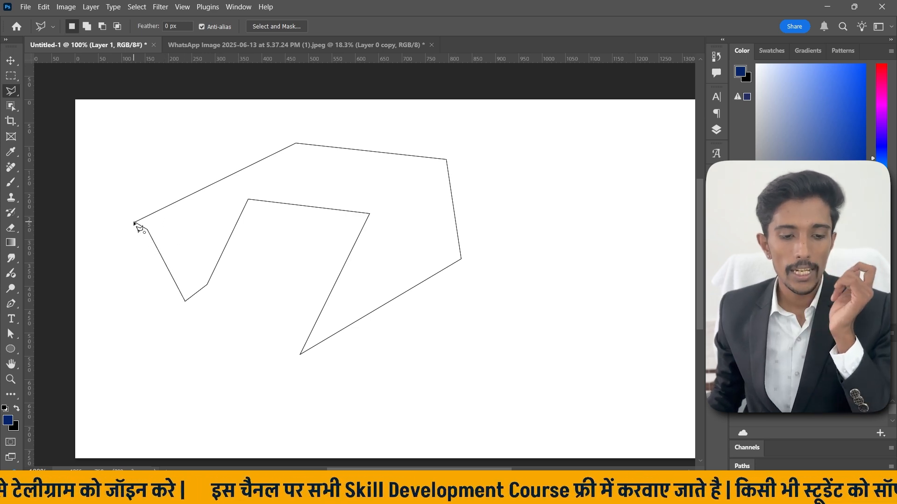
pyautogui.click(135, 225)
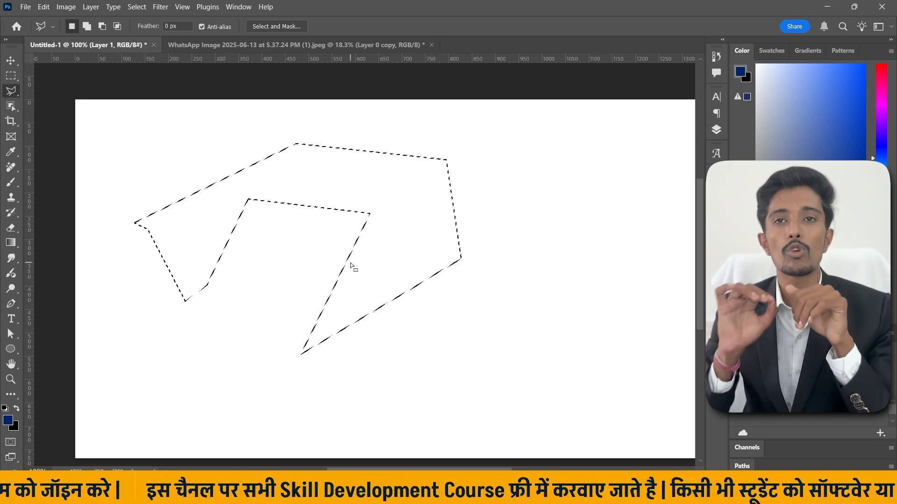
pyautogui.hotkey('ctrl', 'd')
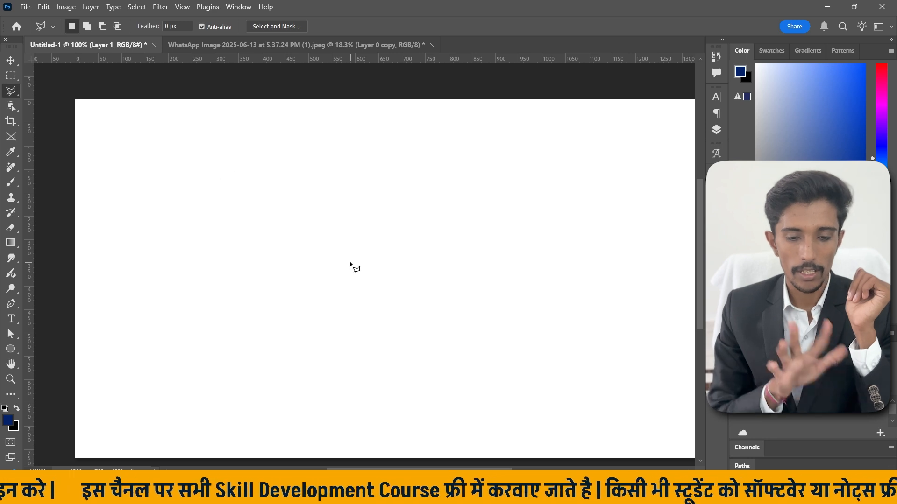
# Start a second polygonal lasso outline on the blank canvas, remove its last point and cancel the outline
pyautogui.click(187, 161)
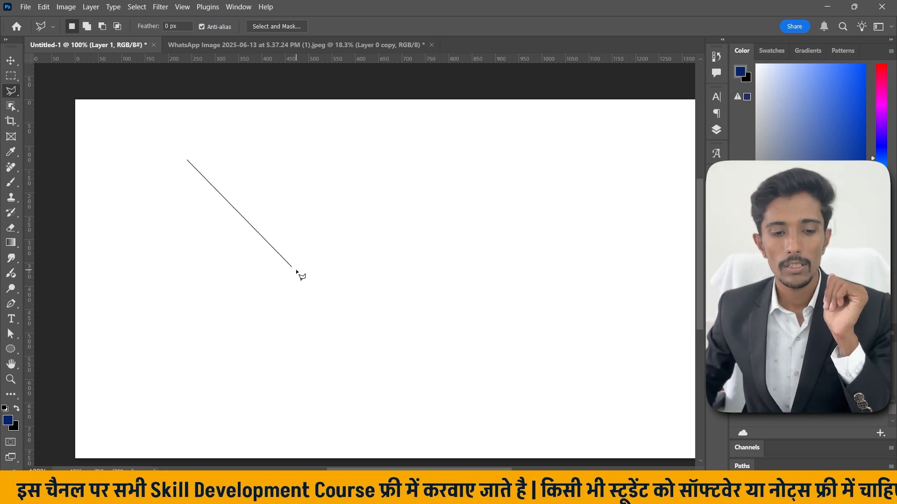
pyautogui.click(329, 216)
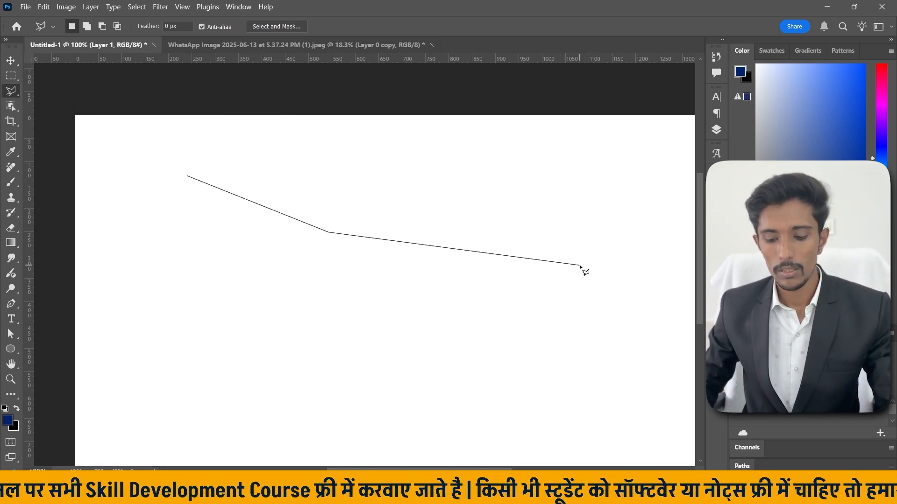
pyautogui.press('BackSpace')
pyautogui.press('Escape')
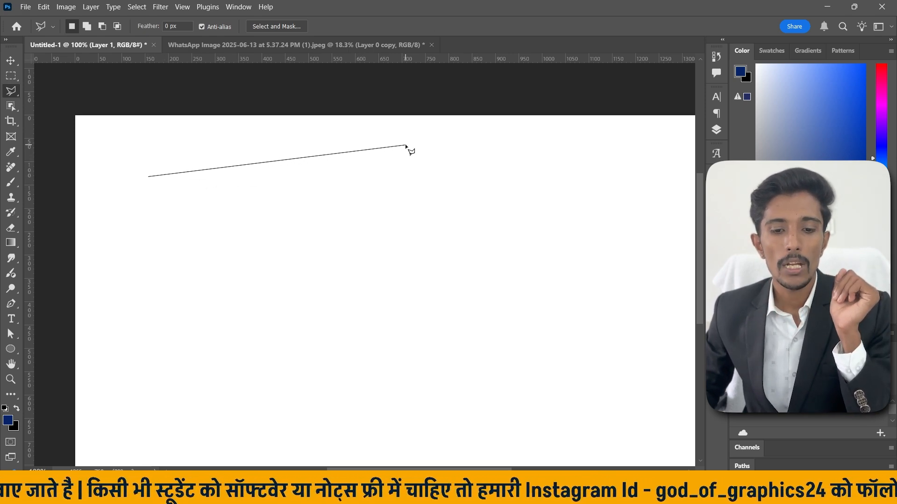
# Draw an open polygonal lasso outline with several corners on the blank canvas and remove its points one by one
pyautogui.click(405, 144)
pyautogui.click(543, 229)
pyautogui.click(523, 376)
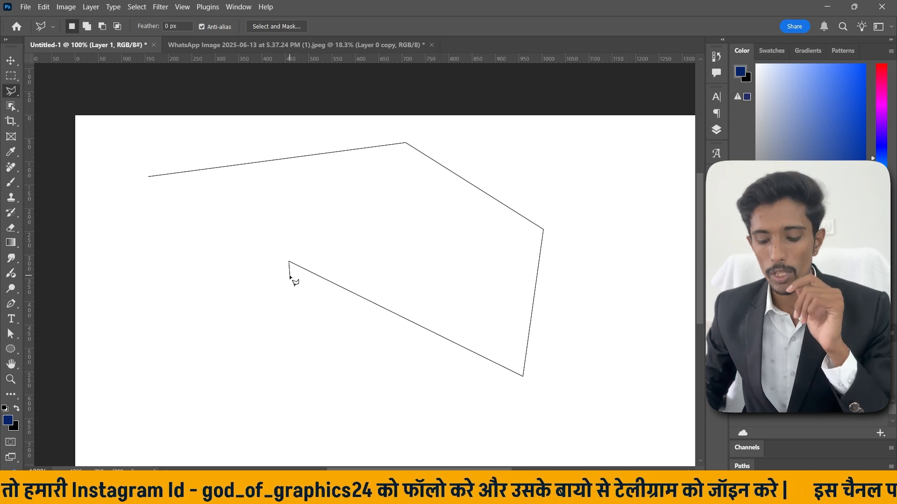
pyautogui.press('BackSpace')
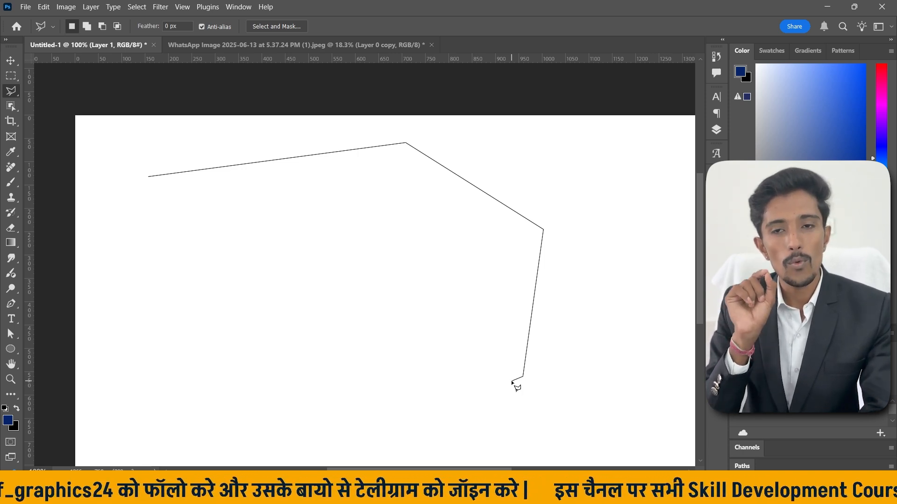
pyautogui.press('BackSpace')
pyautogui.press('BackSpace')
pyautogui.press('BackSpace')
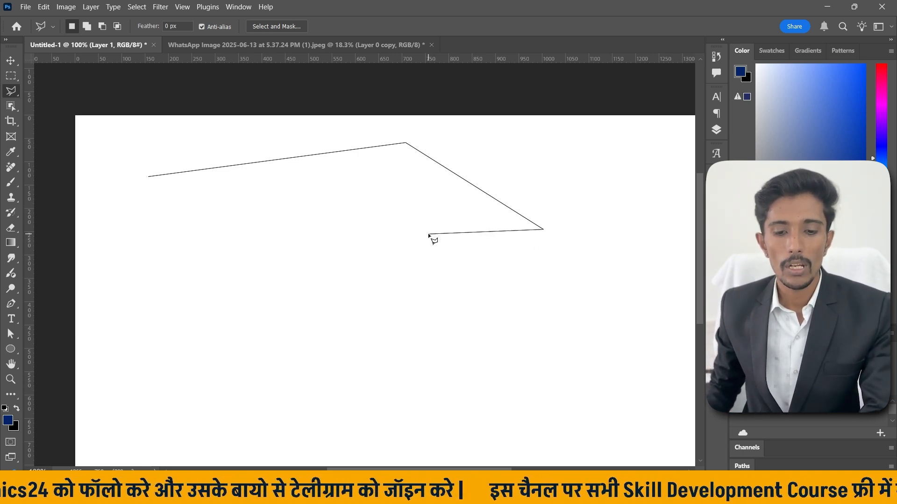
pyautogui.press('BackSpace')
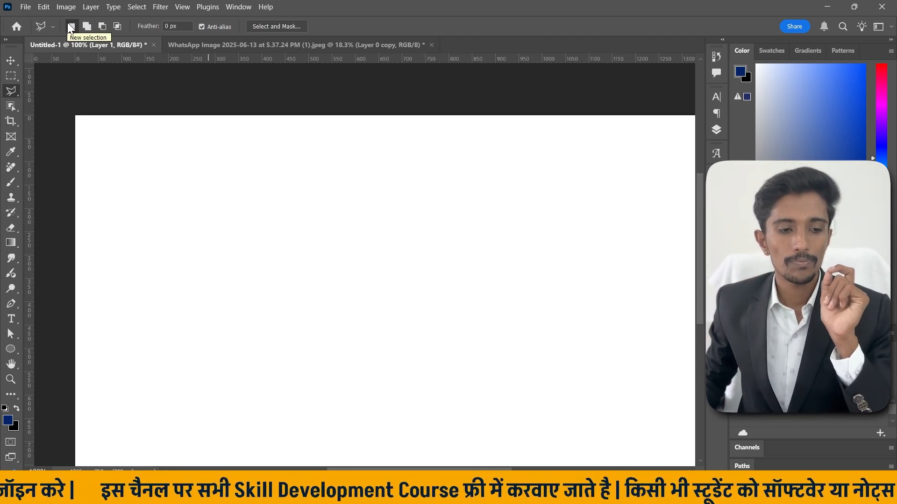
# In the portrait photo, start a polygonal lasso outline along the man's arm with the bracelets, cancel it and display the layer list
pyautogui.click(178, 43)
pyautogui.click(277, 442)
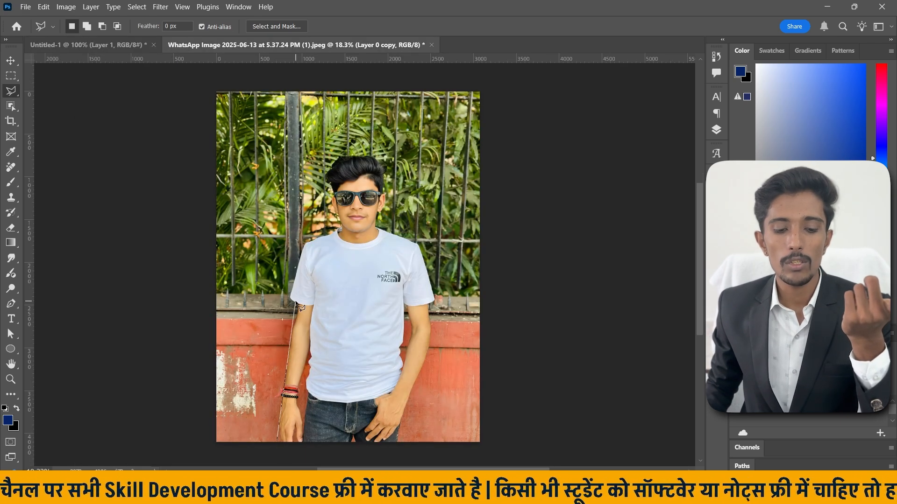
pyautogui.click(292, 259)
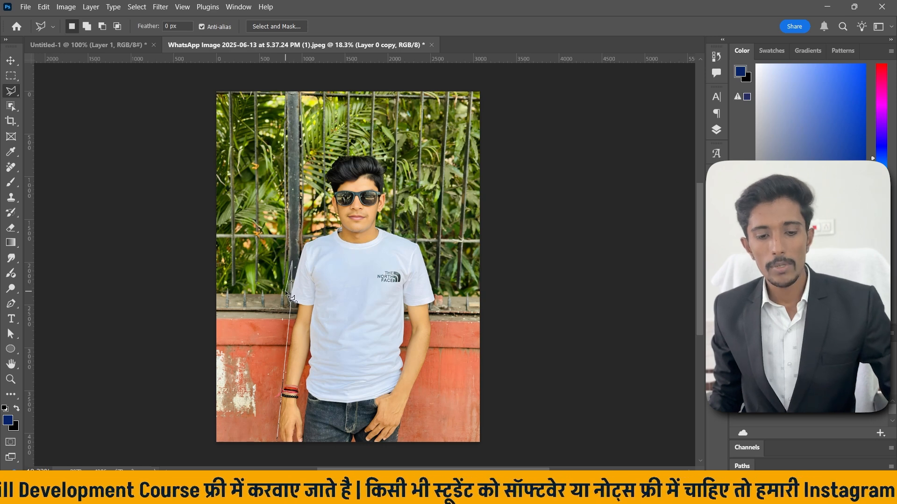
pyautogui.press('Escape')
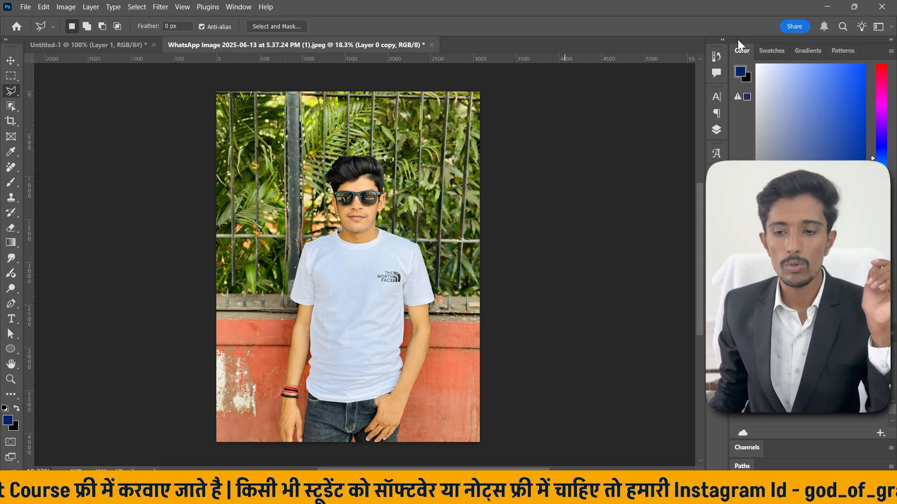
pyautogui.click(717, 129)
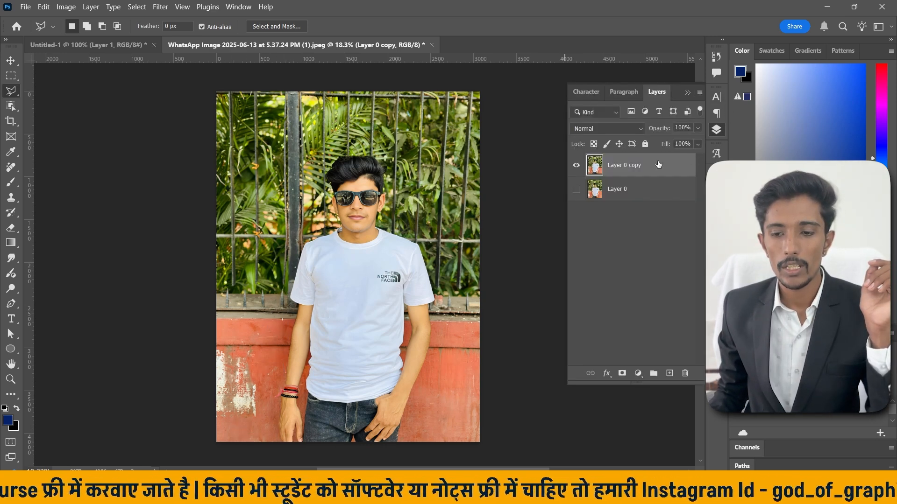
# Start a polygonal lasso outline outside the portrait's upper-right corner, place two corners below the photo, and remove both corners
pyautogui.click(492, 82)
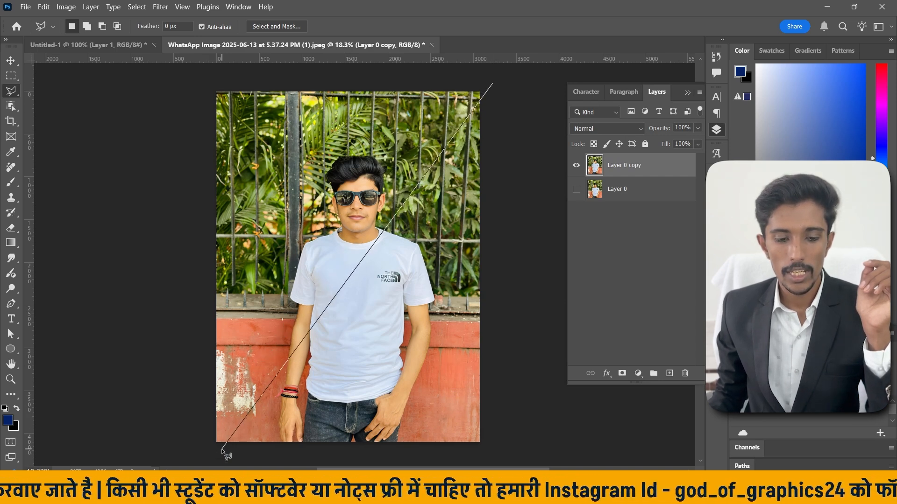
pyautogui.scroll(-3, 196, 426)
pyautogui.click(173, 422)
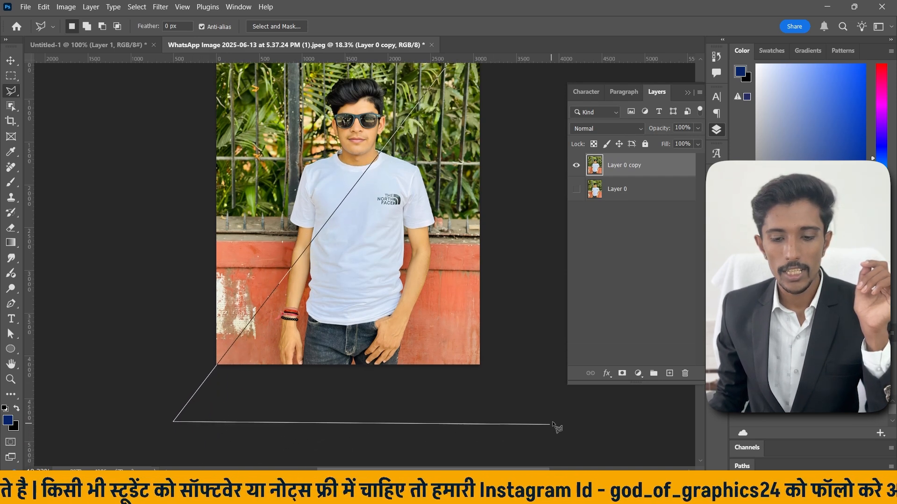
pyautogui.click(504, 402)
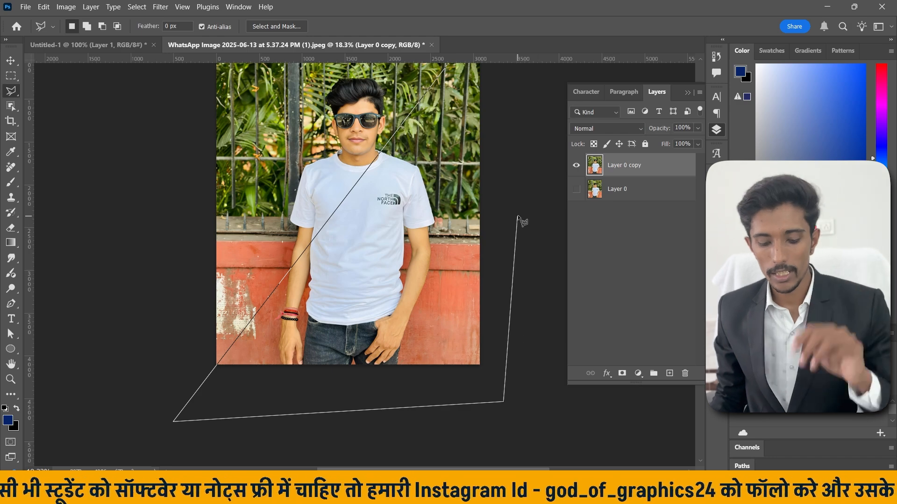
pyautogui.moveTo(516, 250); pyautogui.dragTo(510, 330)
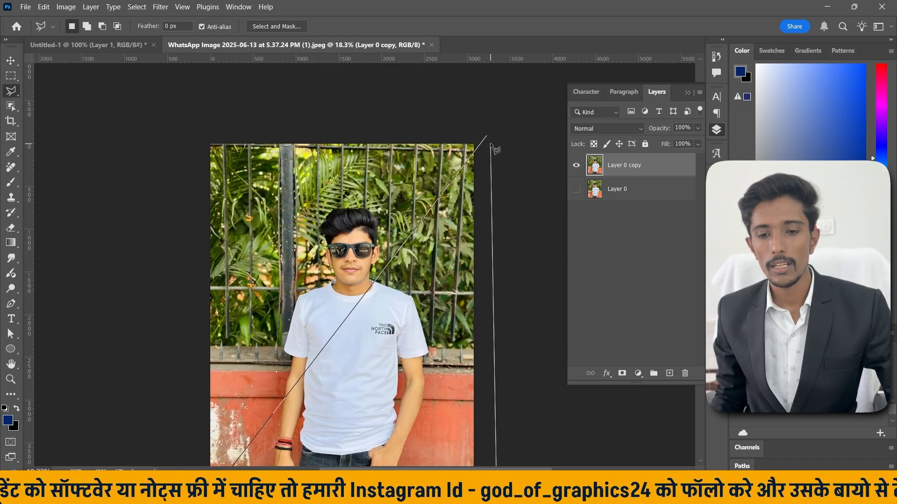
pyautogui.press('BackSpace')
pyautogui.press('BackSpace')
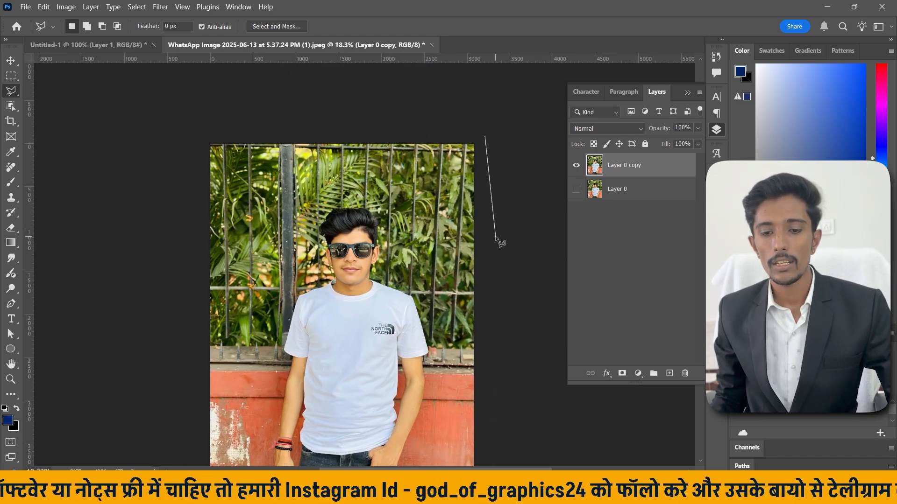
# Close the polygonal lasso around the photo's diagonal lower-right half, delete that area from Layer 0 copy and deselect
pyautogui.hotkey('ctrl', '-')
pyautogui.hotkey('ctrl', '-')
pyautogui.click(449, 360)
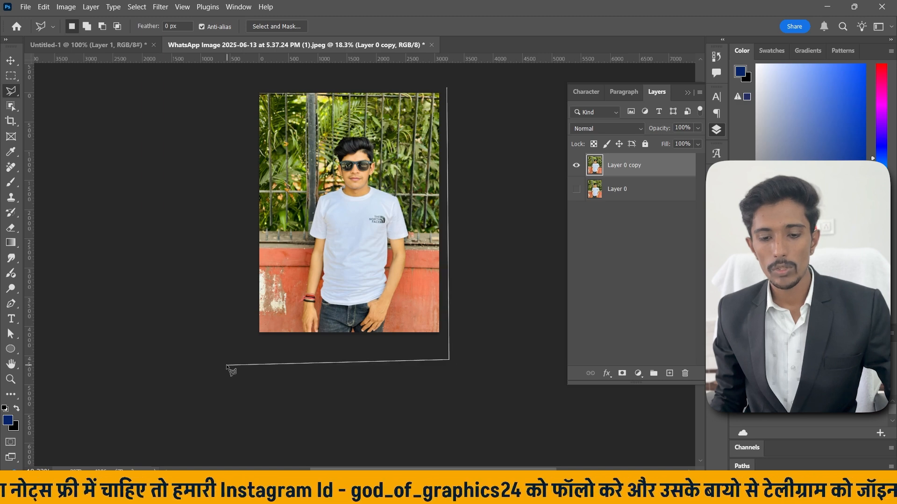
pyautogui.click(235, 353)
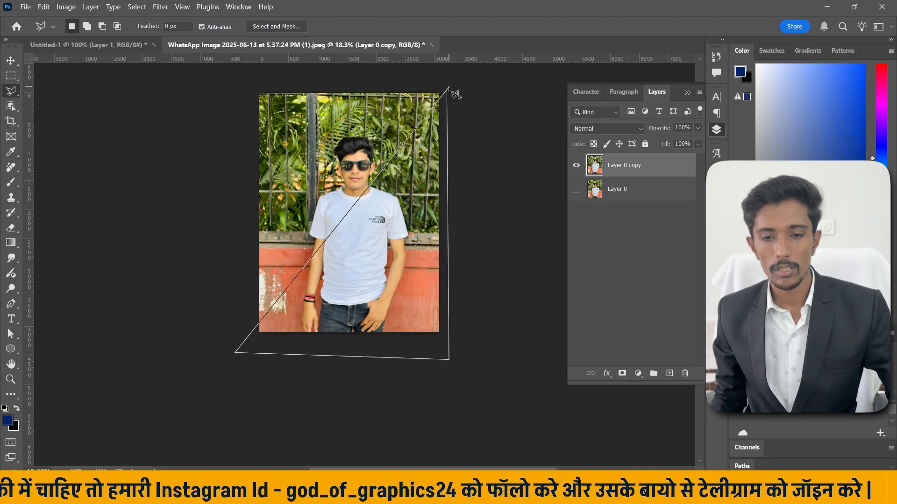
pyautogui.click(446, 88)
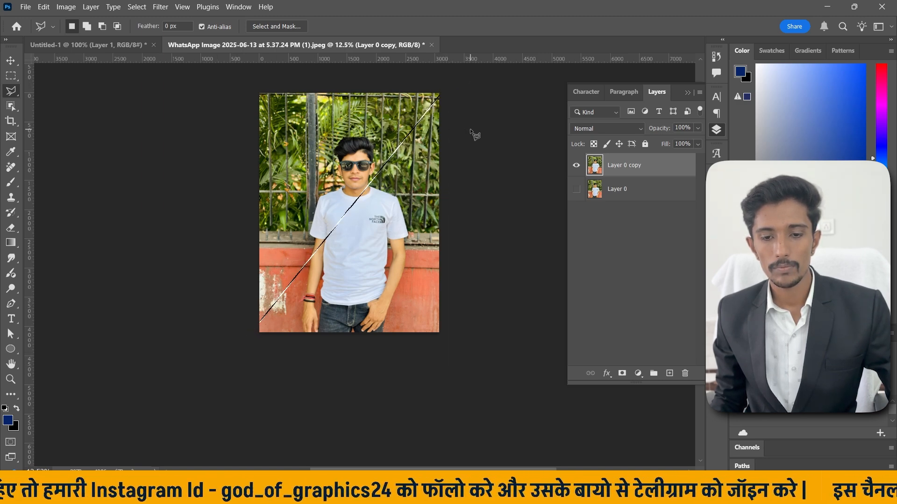
pyautogui.press('Delete')
pyautogui.hotkey('ctrl', 'd')
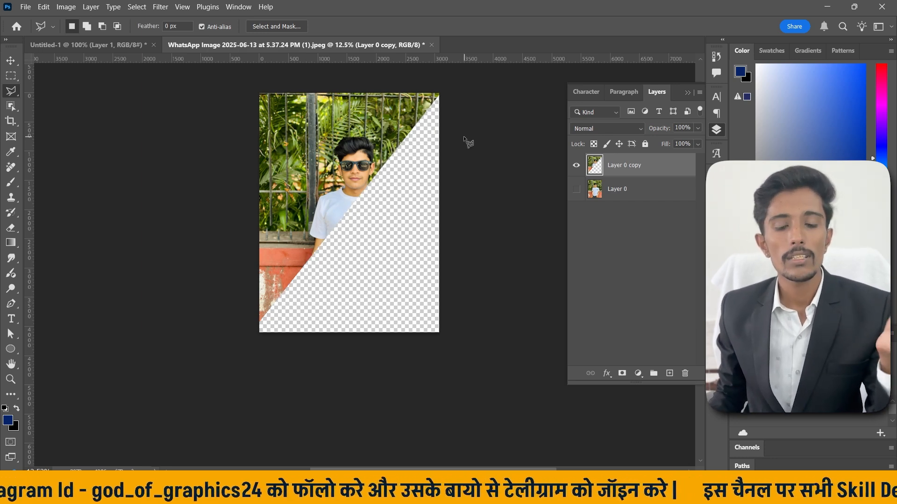
# Add a new empty layer and move it beneath Layer 0 copy
pyautogui.click(12, 60)
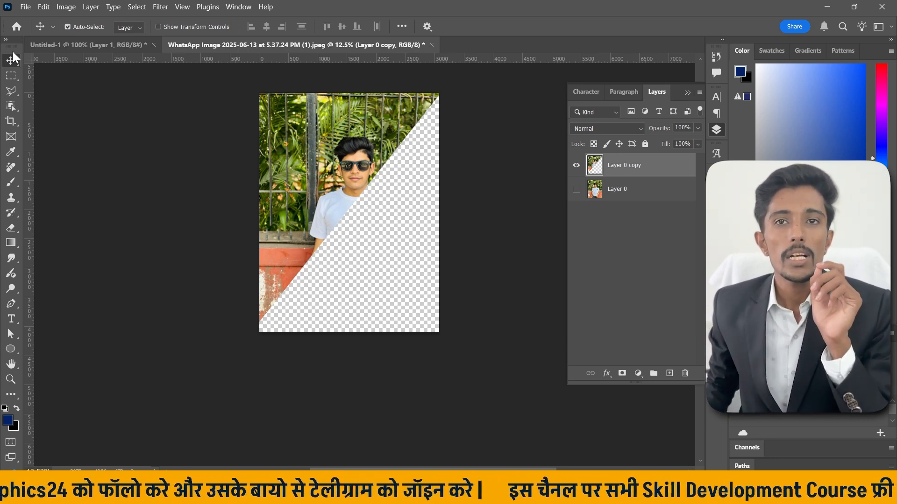
pyautogui.click(669, 374)
pyautogui.moveTo(630, 172); pyautogui.dragTo(618, 201)
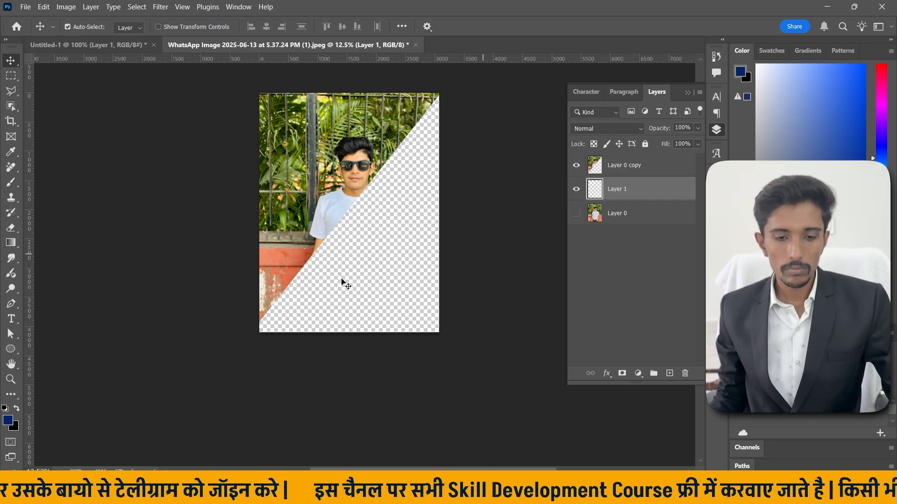
# Sample a dark green from the photo's foliage as the foreground colour and fill Layer 1 with it
pyautogui.click(8, 420)
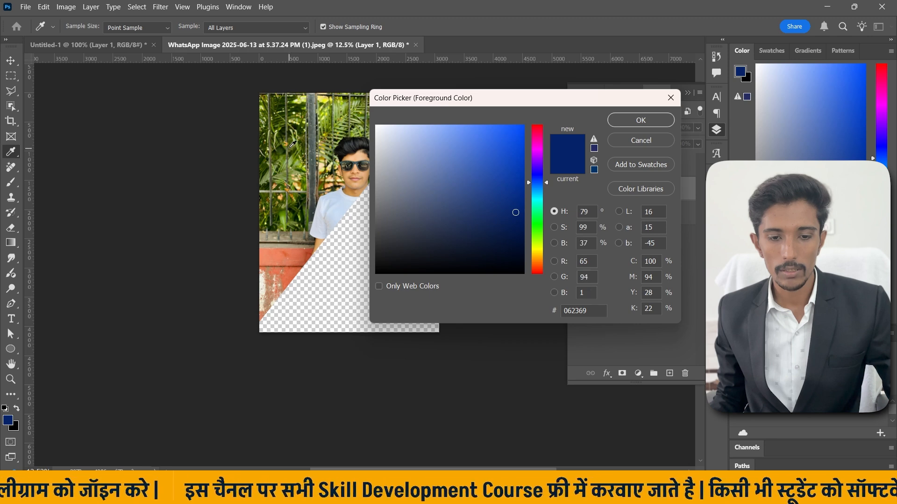
pyautogui.click(291, 145)
pyautogui.click(639, 121)
pyautogui.hotkey('alt', 'BackSpace')
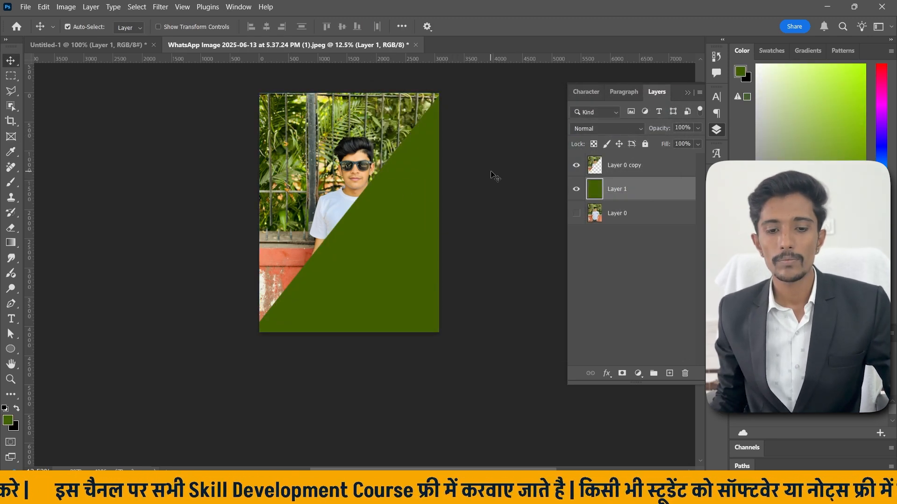
pyautogui.click(270, 250)
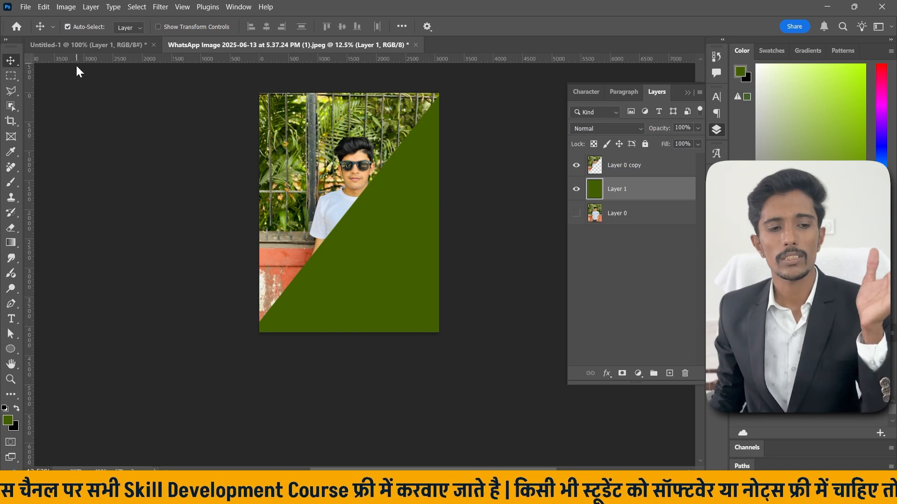
pyautogui.click(367, 230)
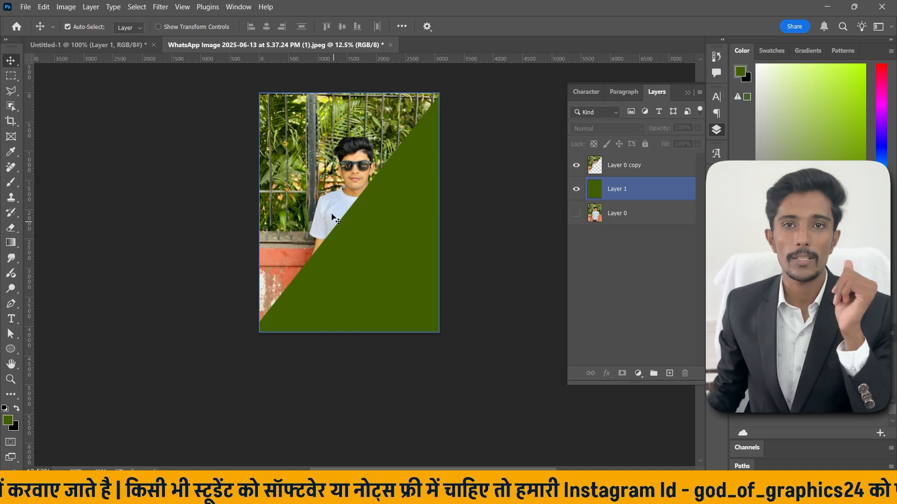
# In the portrait document, hide Layer 0 copy and the green layer, duplicate Layer 0, and leave only the new duplicate visible
pyautogui.click(77, 51)
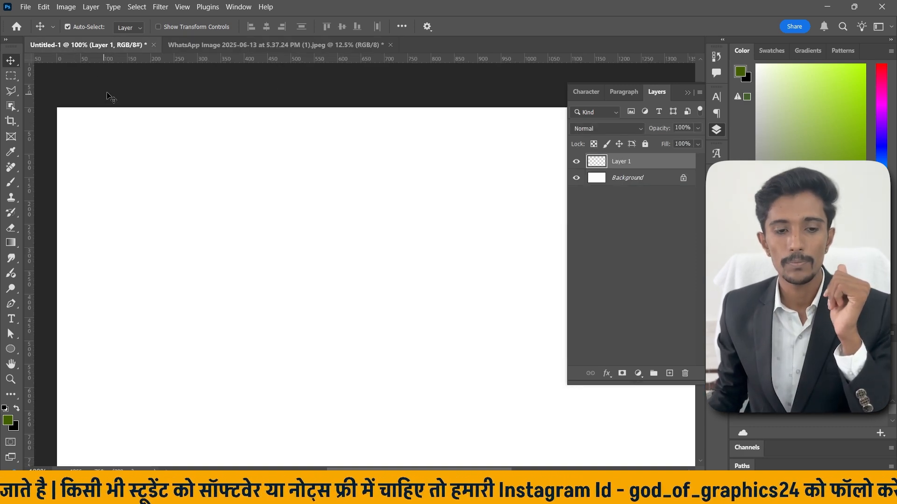
pyautogui.click(314, 43)
pyautogui.moveTo(576, 165); pyautogui.dragTo(575, 216)
pyautogui.click(576, 215)
pyautogui.moveTo(636, 217); pyautogui.dragTo(669, 374)
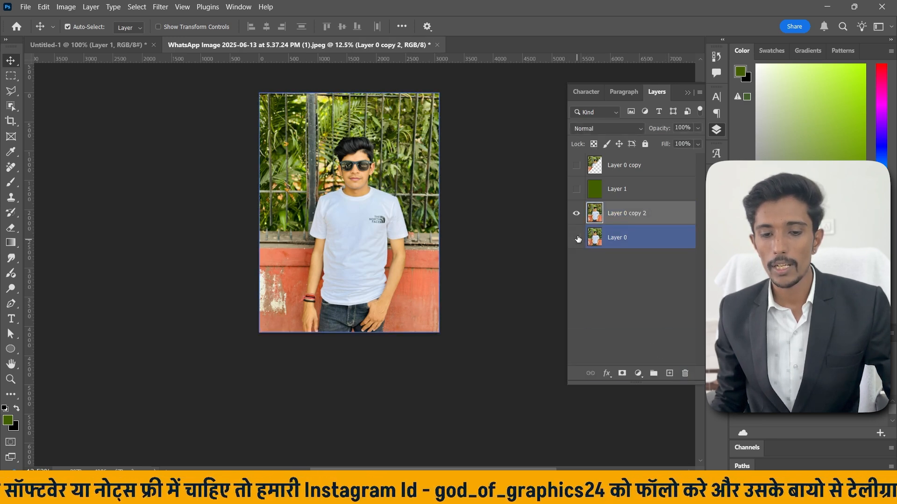
# Switch to the blank Untitled-1 document and activate the Magnetic Lasso tool
pyautogui.click(64, 45)
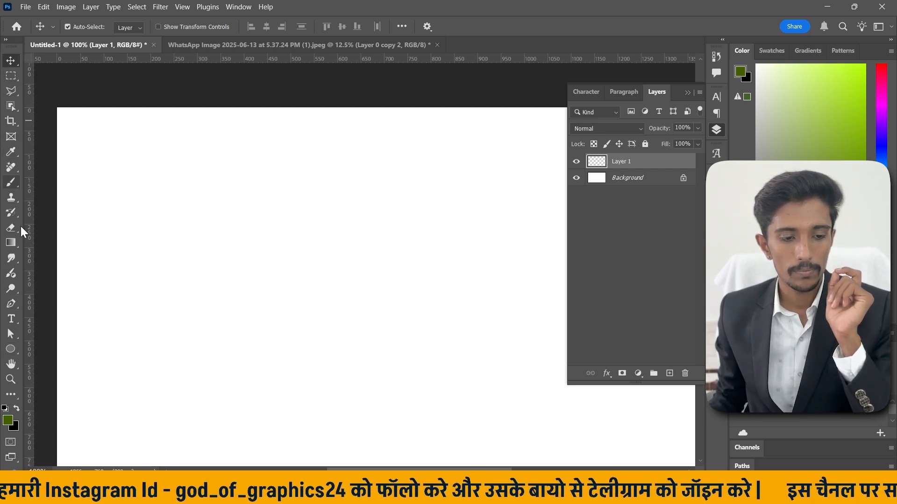
pyautogui.rightClick(12, 94)
pyautogui.click(63, 121)
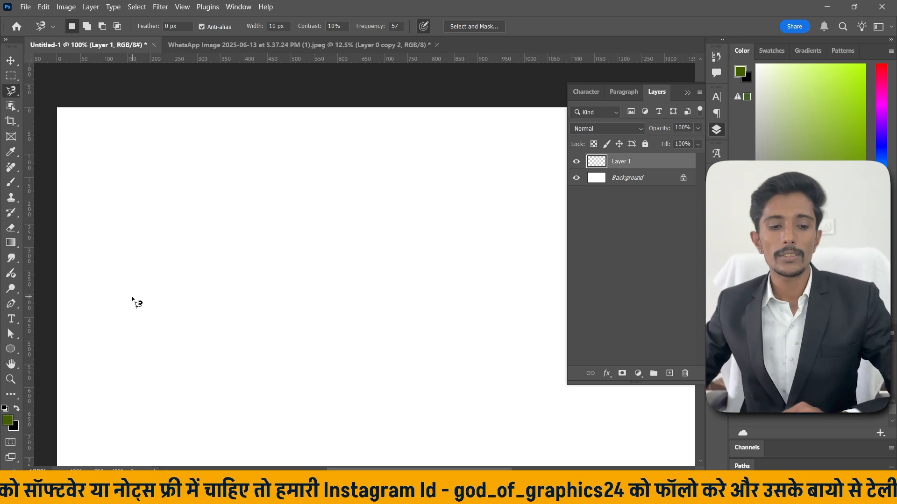
# In the portrait photo, start a magnetic lasso outline at the left sleeve's hem and trace it over the shoulder to the collar
pyautogui.click(212, 41)
pyautogui.scroll(5, 298, 265)
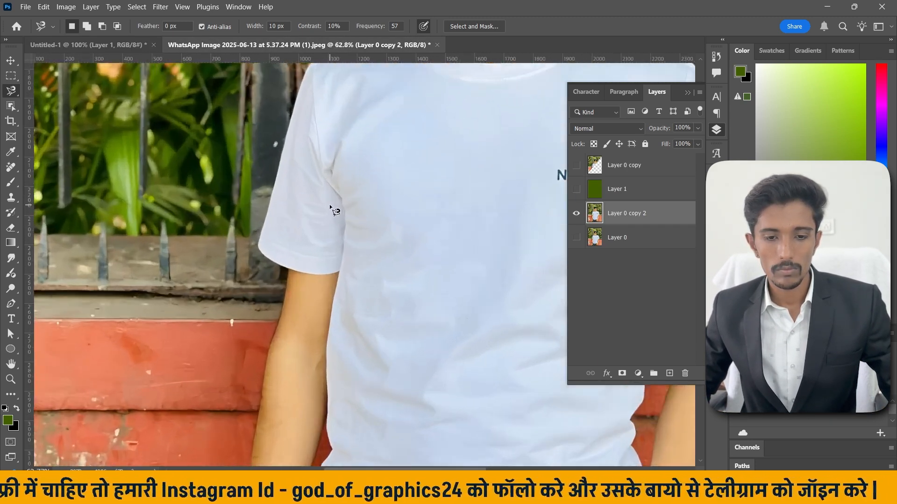
pyautogui.scroll(3, 329, 205)
pyautogui.moveTo(407, 180); pyautogui.dragTo(309, 342)
pyautogui.click(139, 419)
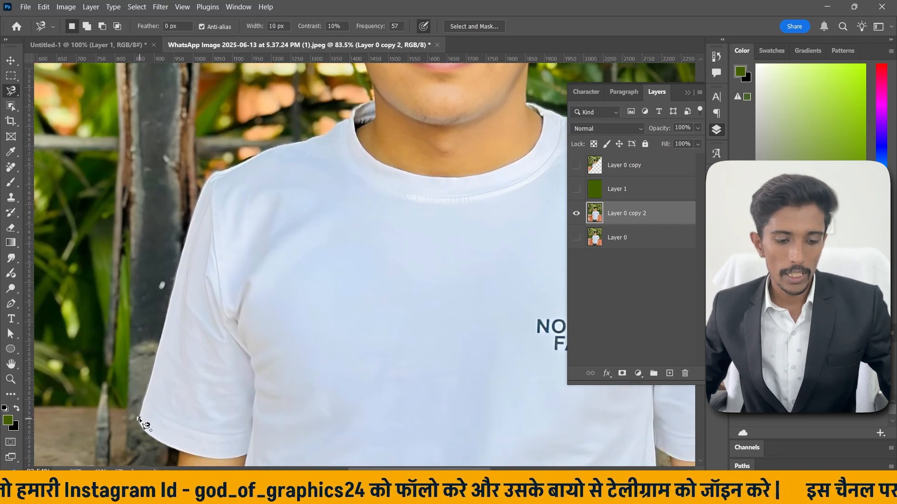
pyautogui.moveTo(152, 376)
pyautogui.mouseDown()
pyautogui.moveTo(181, 240)
pyautogui.moveTo(208, 181)
pyautogui.moveTo(355, 112)
pyautogui.mouseUp()
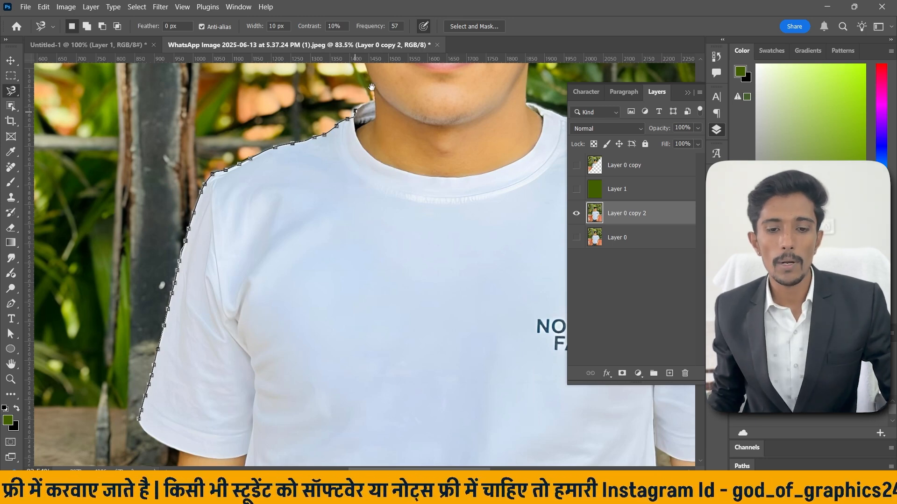
# Remove the stray magnetic lasso points across the face and retrace the outline along the jaw and ear to the hair
pyautogui.moveTo(427, 105); pyautogui.dragTo(351, 380)
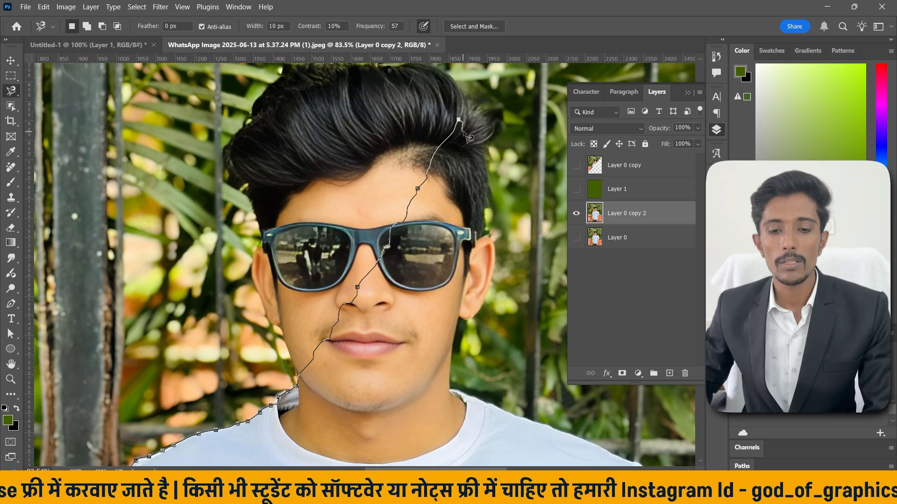
pyautogui.press('BackSpace')
pyautogui.press('BackSpace')
pyautogui.press('BackSpace')
pyautogui.press('BackSpace')
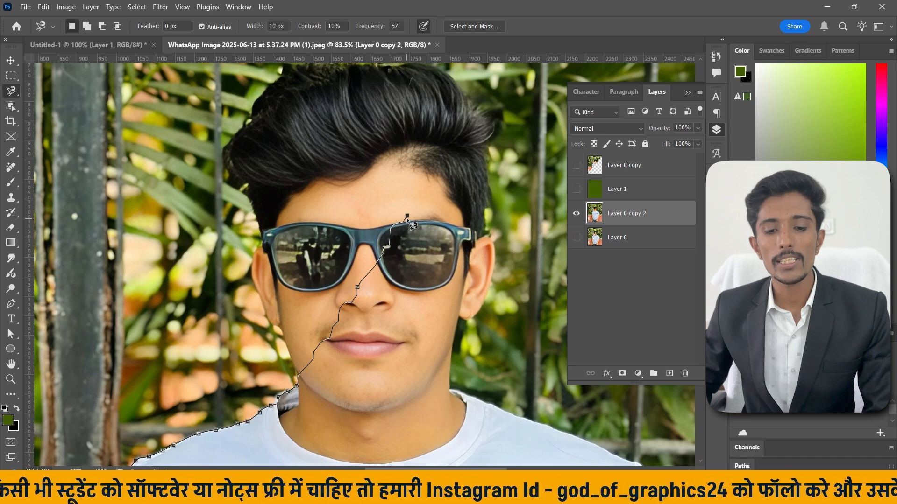
pyautogui.press('BackSpace')
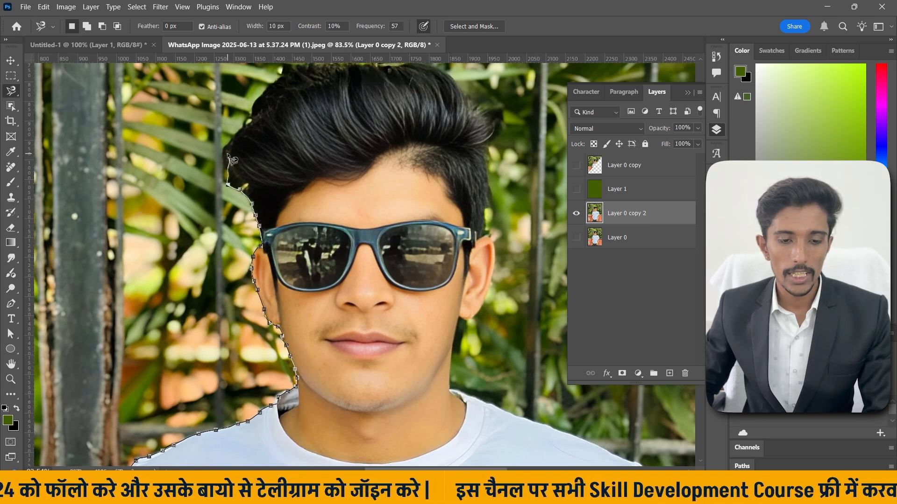
# Continue the magnetic lasso outline over the hair, around the other ear and jaw, and along the right shoulder
pyautogui.moveTo(248, 127)
pyautogui.mouseDown()
pyautogui.moveTo(228, 293)
pyautogui.moveTo(167, 291)
pyautogui.moveTo(111, 264)
pyautogui.mouseUp()
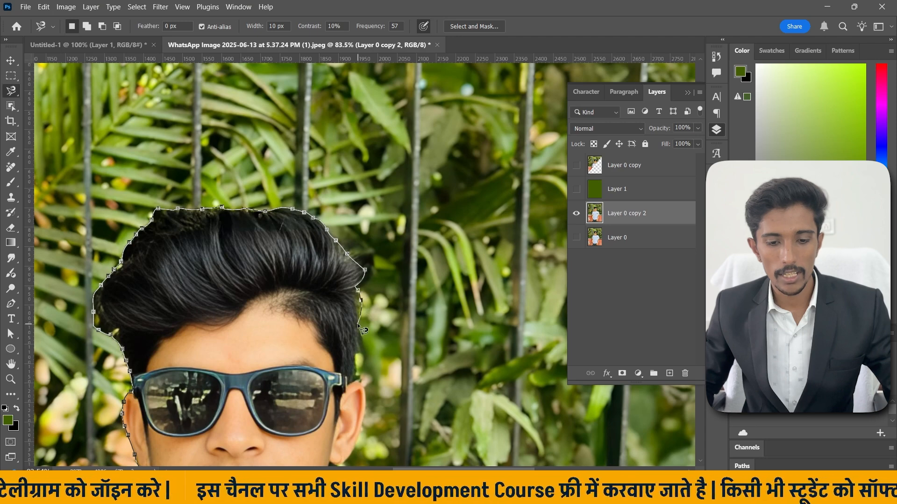
pyautogui.scroll(-5, 364, 331)
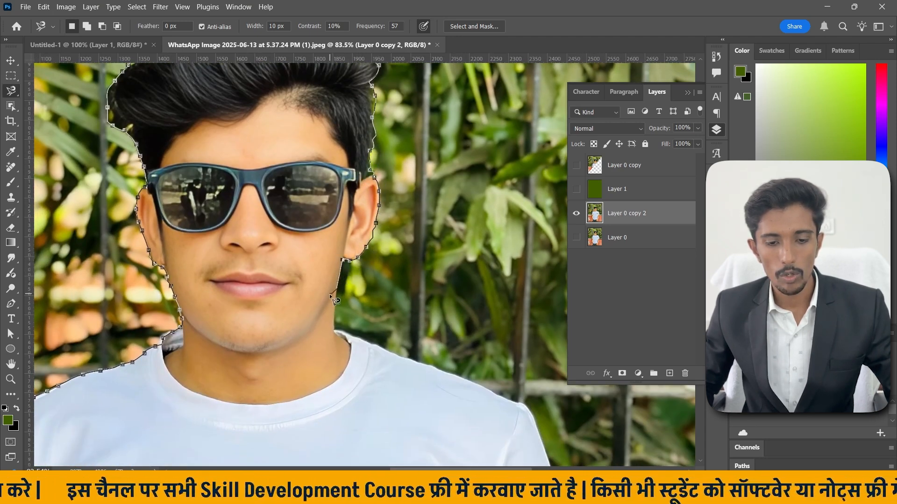
pyautogui.scroll(-5, 337, 332)
pyautogui.hscroll(2, 336, 333)
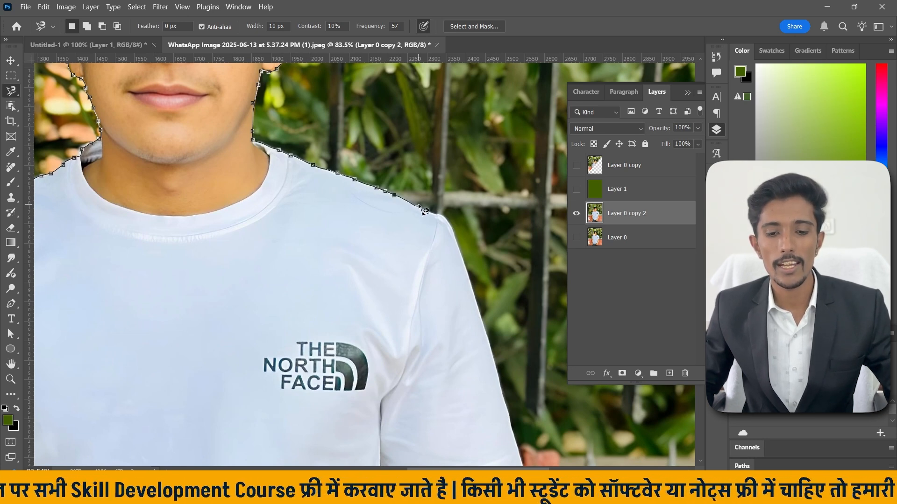
# Extend the magnetic lasso outline around the shoulder's end and down the outer edge of the right sleeve to its hem
pyautogui.scroll(-1, 449, 225)
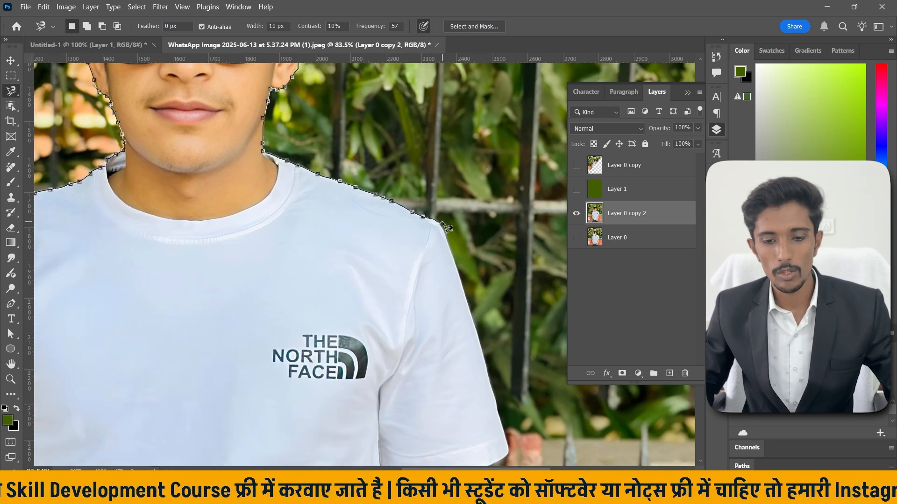
pyautogui.scroll(-4, 444, 227)
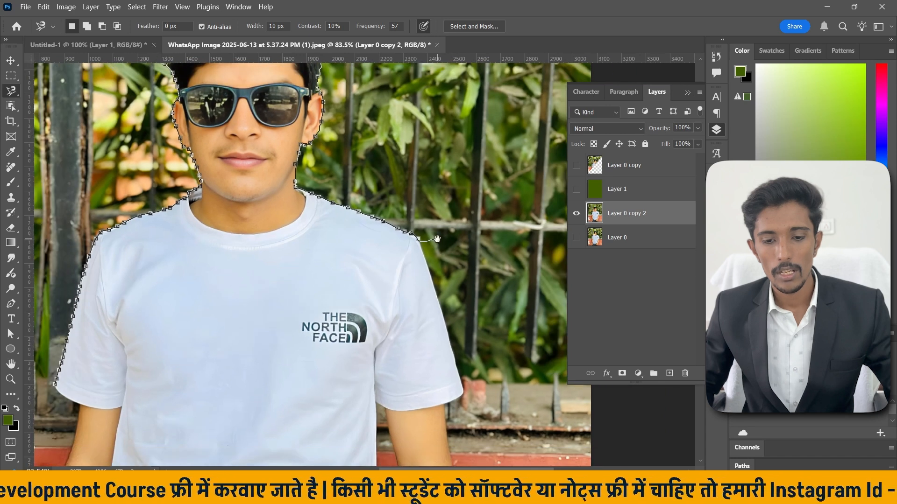
pyautogui.moveTo(438, 238); pyautogui.dragTo(451, 169)
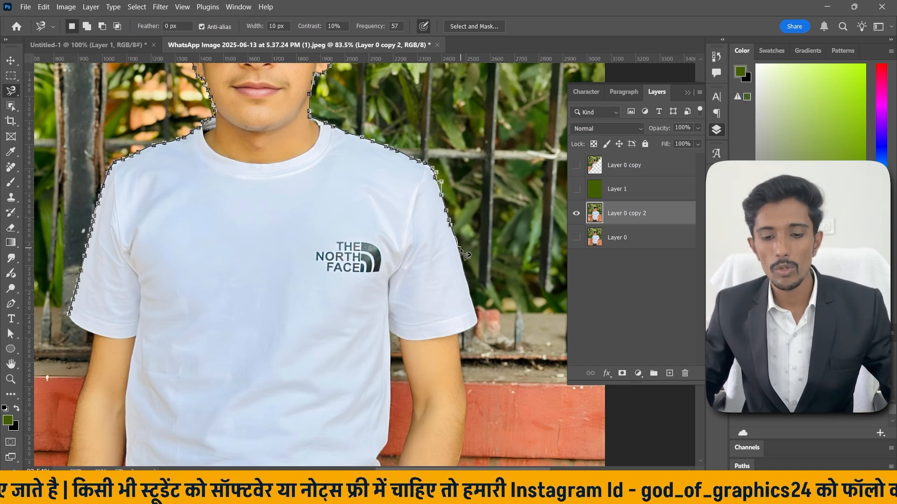
pyautogui.scroll(-5, 473, 293)
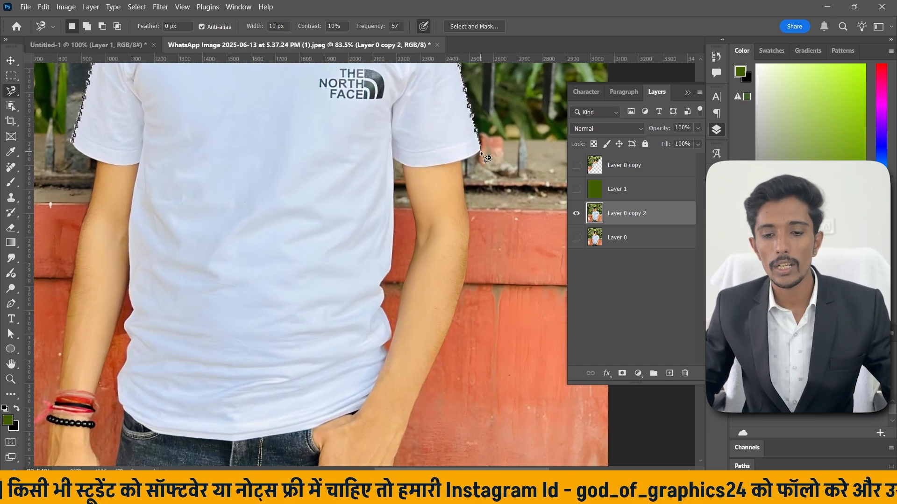
# Extend the magnetic lasso outline down the right arm, removing stray forearm points, and along the photo's bottom edge below the jeans
pyautogui.moveTo(466, 228); pyautogui.dragTo(464, 163)
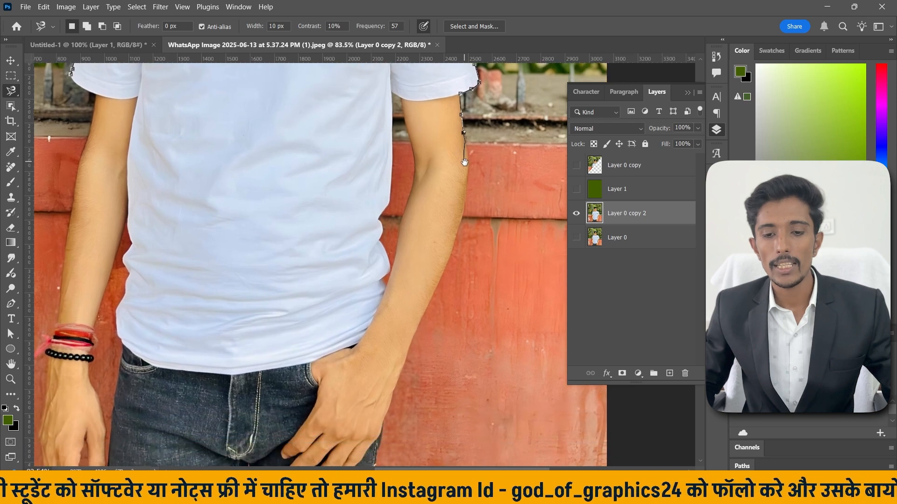
pyautogui.moveTo(469, 217)
pyautogui.mouseDown()
pyautogui.moveTo(488, 128)
pyautogui.moveTo(494, 137)
pyautogui.mouseUp()
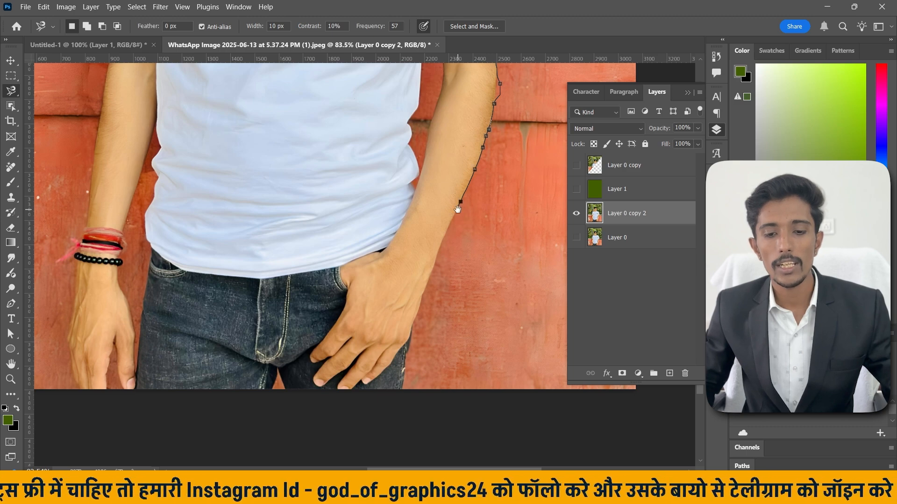
pyautogui.moveTo(461, 203)
pyautogui.mouseDown()
pyautogui.moveTo(486, 157)
pyautogui.moveTo(470, 174)
pyautogui.mouseUp()
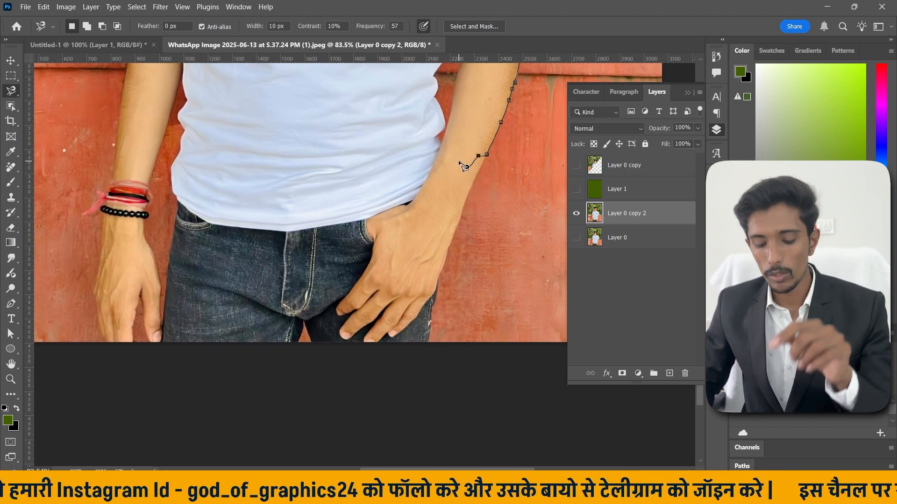
pyautogui.press('Delete')
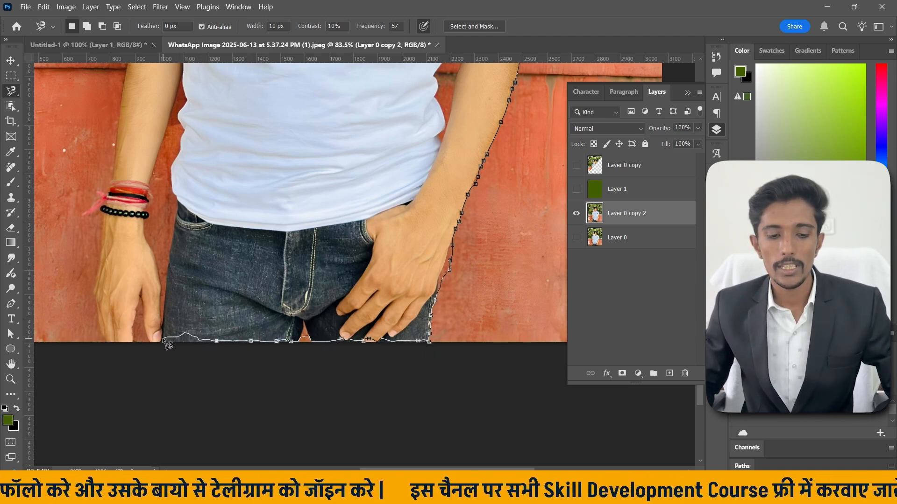
# Continue the magnetic lasso outline around the left hand and up the arm, and close it at the sleeve hem's starting point
pyautogui.moveTo(140, 331)
pyautogui.mouseDown()
pyautogui.moveTo(271, 338)
pyautogui.moveTo(310, 377)
pyautogui.mouseUp()
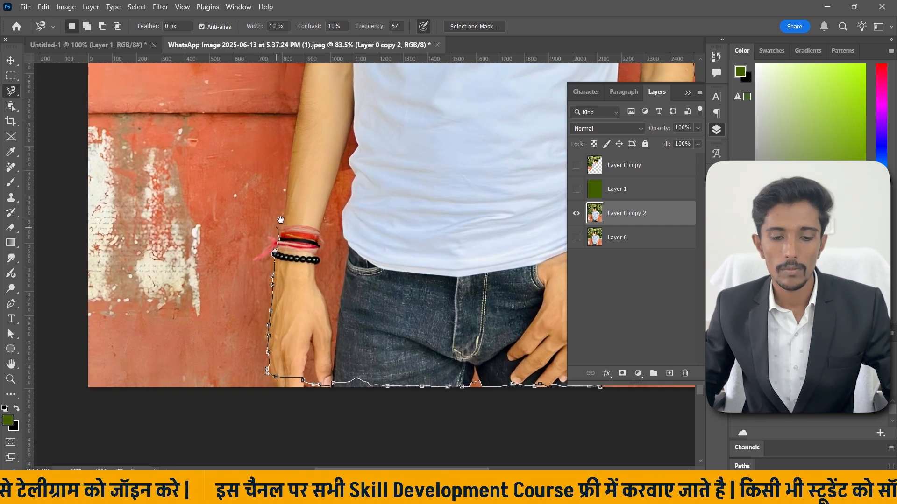
pyautogui.moveTo(281, 220); pyautogui.dragTo(196, 403)
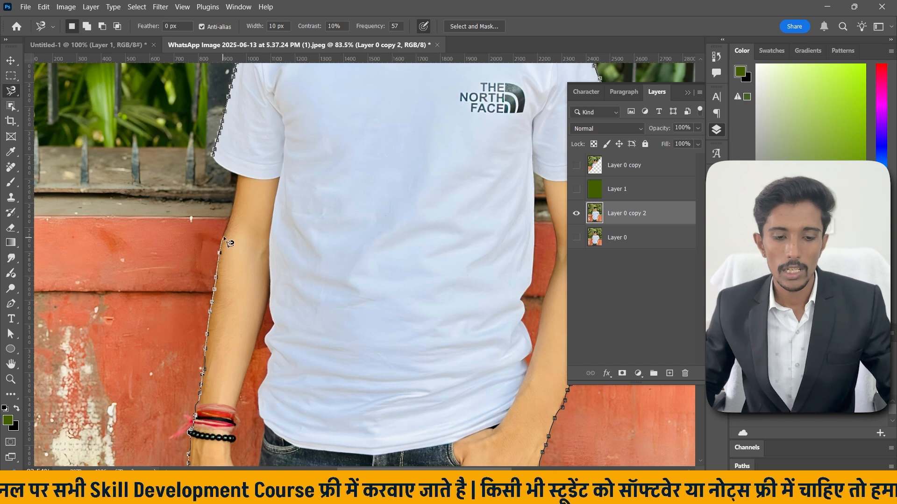
pyautogui.doubleClick(214, 156)
pyautogui.scroll(-5, 212, 240)
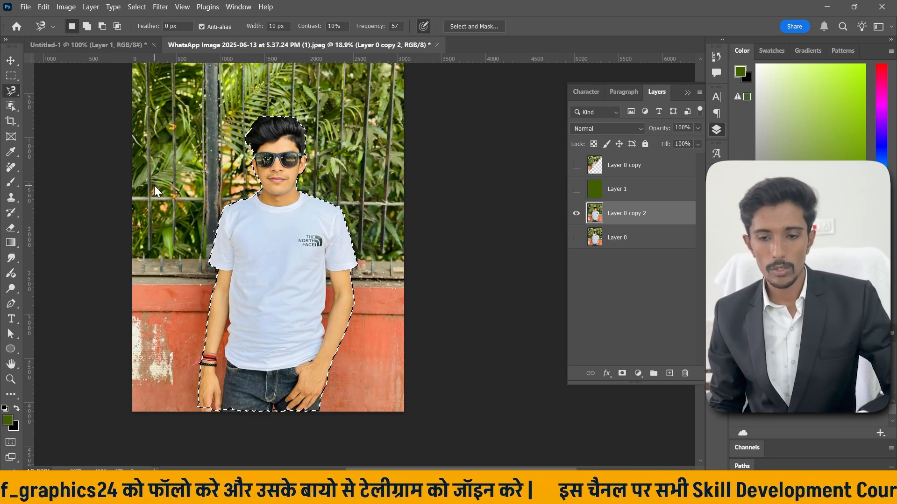
# Copy the selected man onto a new layer and hide Layer 0 copy 2 to inspect the cutout's edges
pyautogui.hotkey('ctrl', 'j')
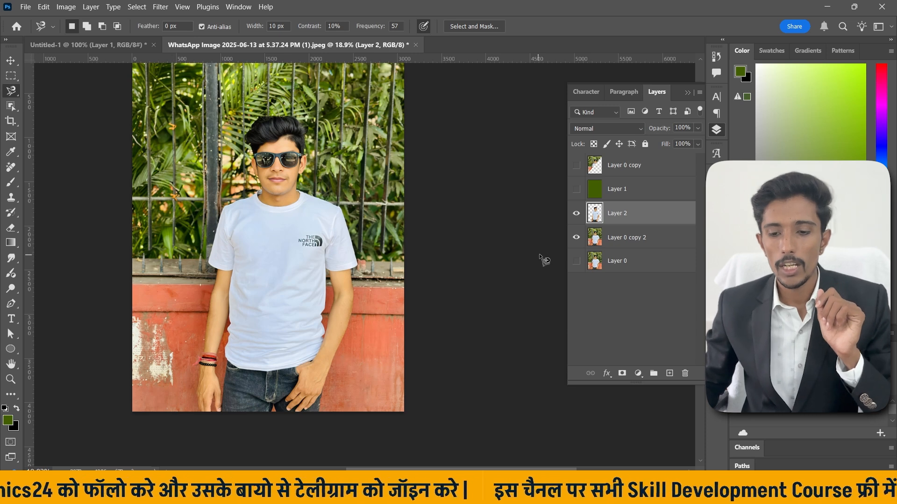
pyautogui.click(576, 237)
pyautogui.click(10, 62)
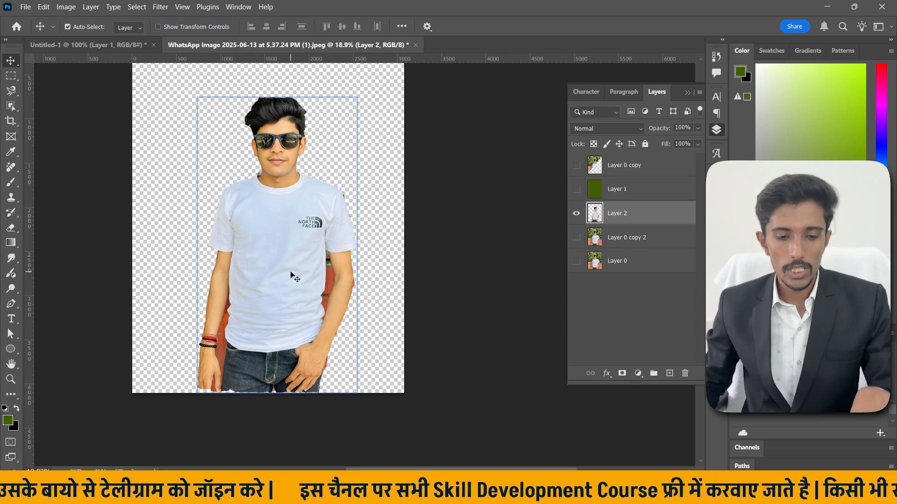
pyautogui.scroll(5, 280, 289)
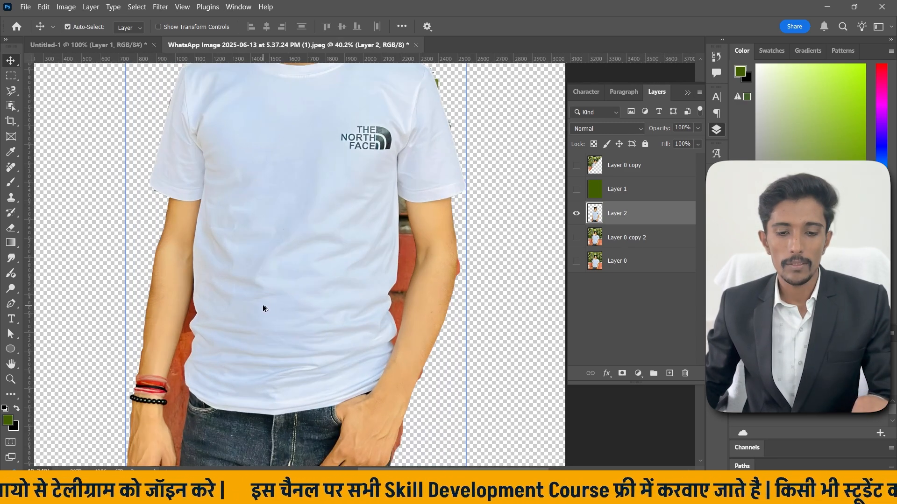
pyautogui.moveTo(322, 339); pyautogui.dragTo(329, 300)
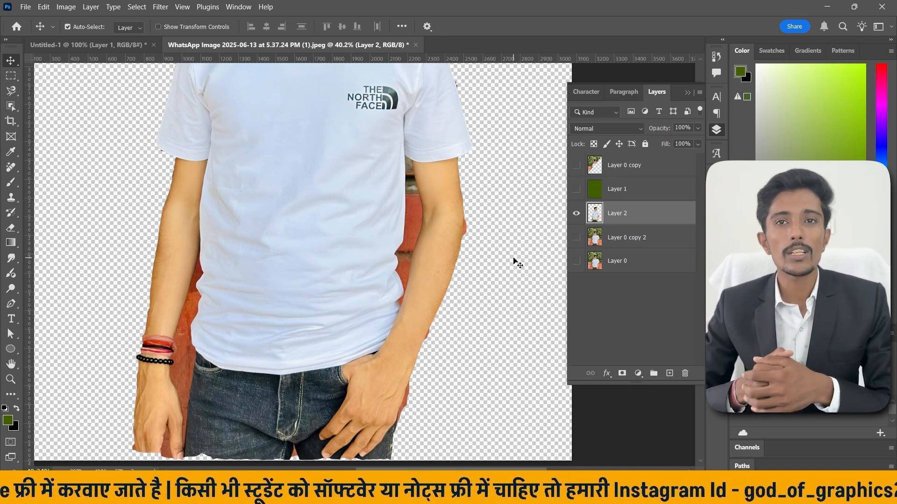
pyautogui.scroll(-5, 293, 307)
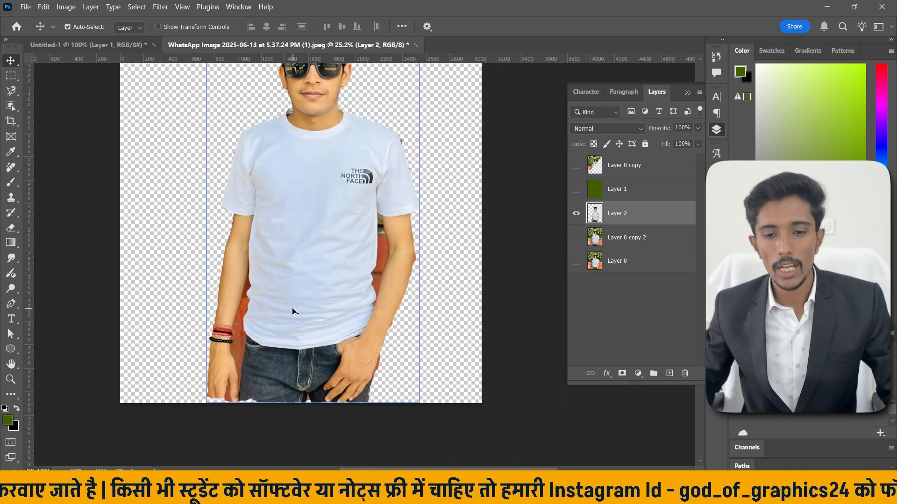